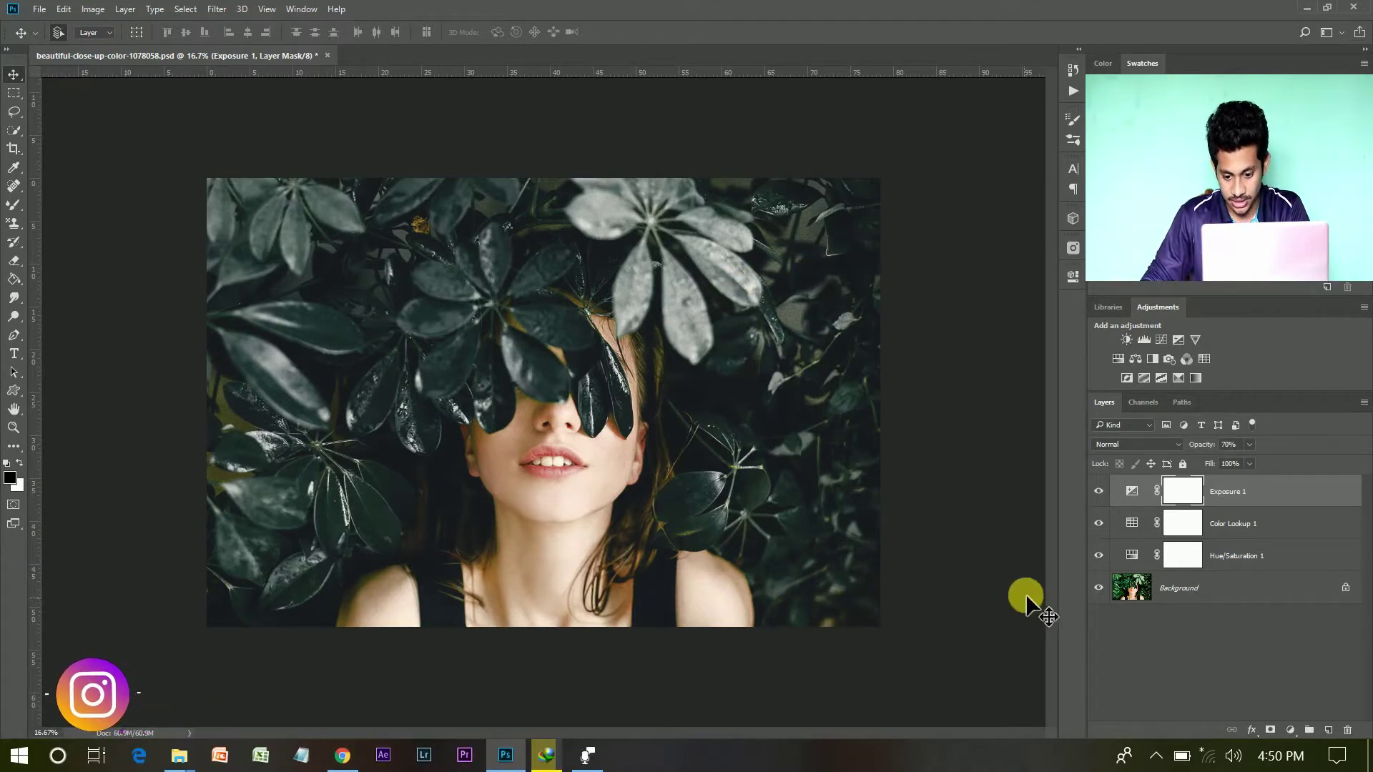
Step: Hide and re-show the Exposure, Color Lookup and Hue/Saturation layers to compare the ungraded photo
drag(1098, 557, 1112, 512)
click(1101, 494)
click(1098, 556)
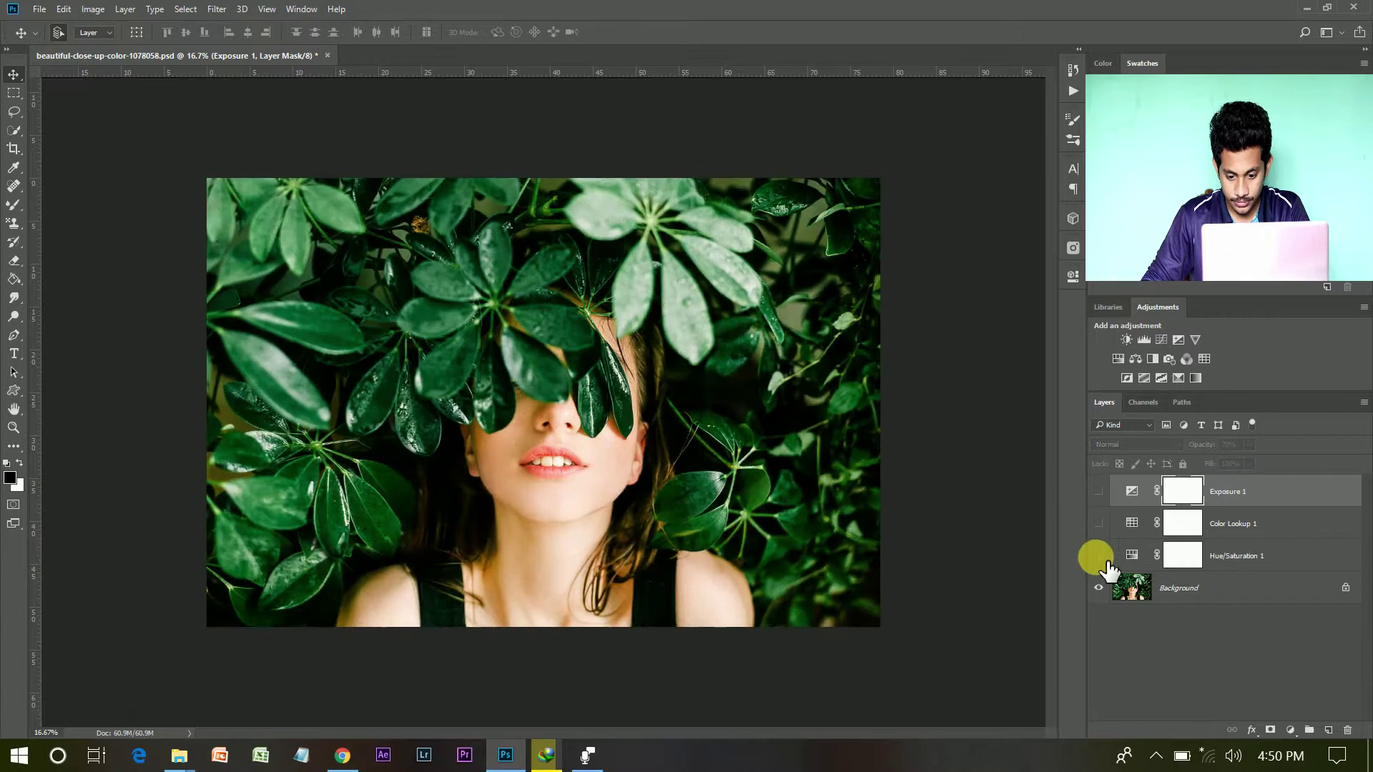
click(1098, 523)
click(1098, 491)
Step: Select the Exposure 1 layer itself and bring up the File > Export submenu
click(1259, 502)
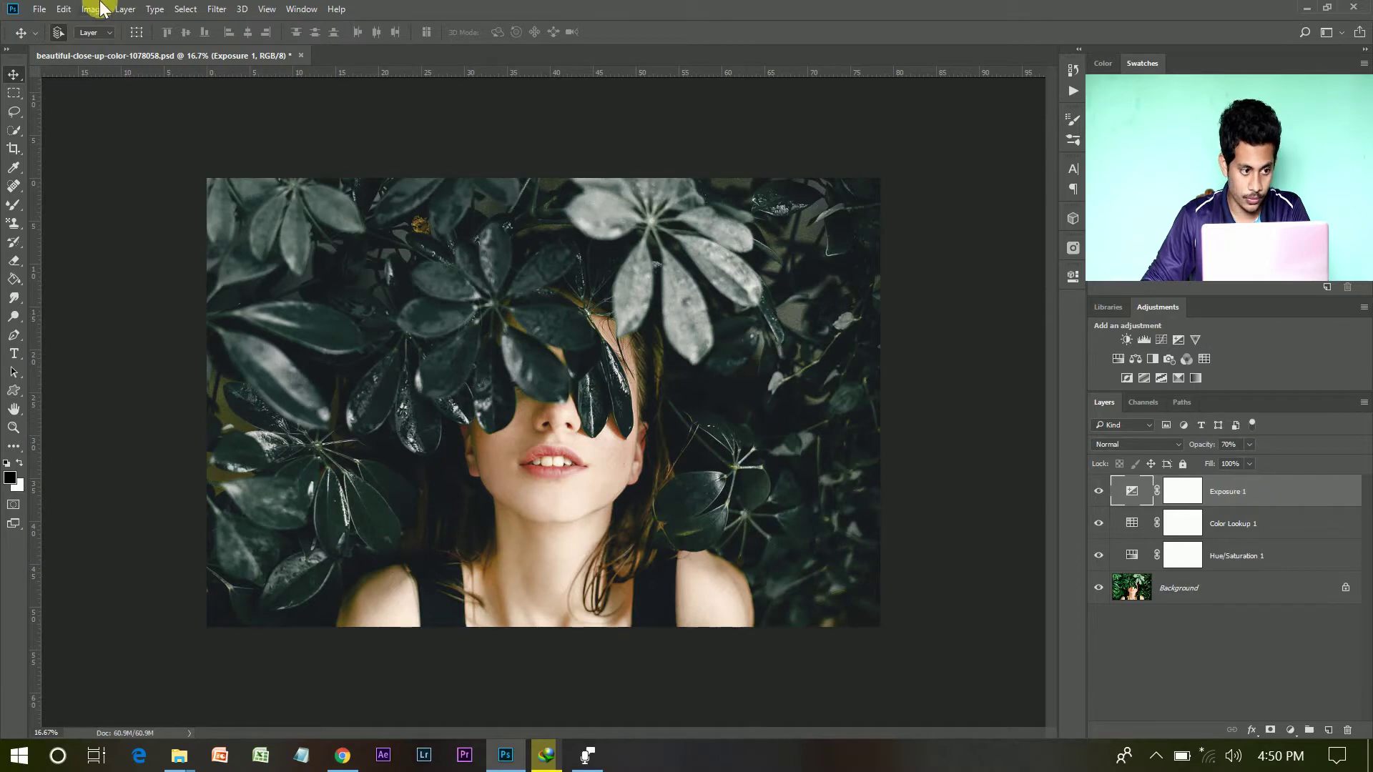
click(38, 9)
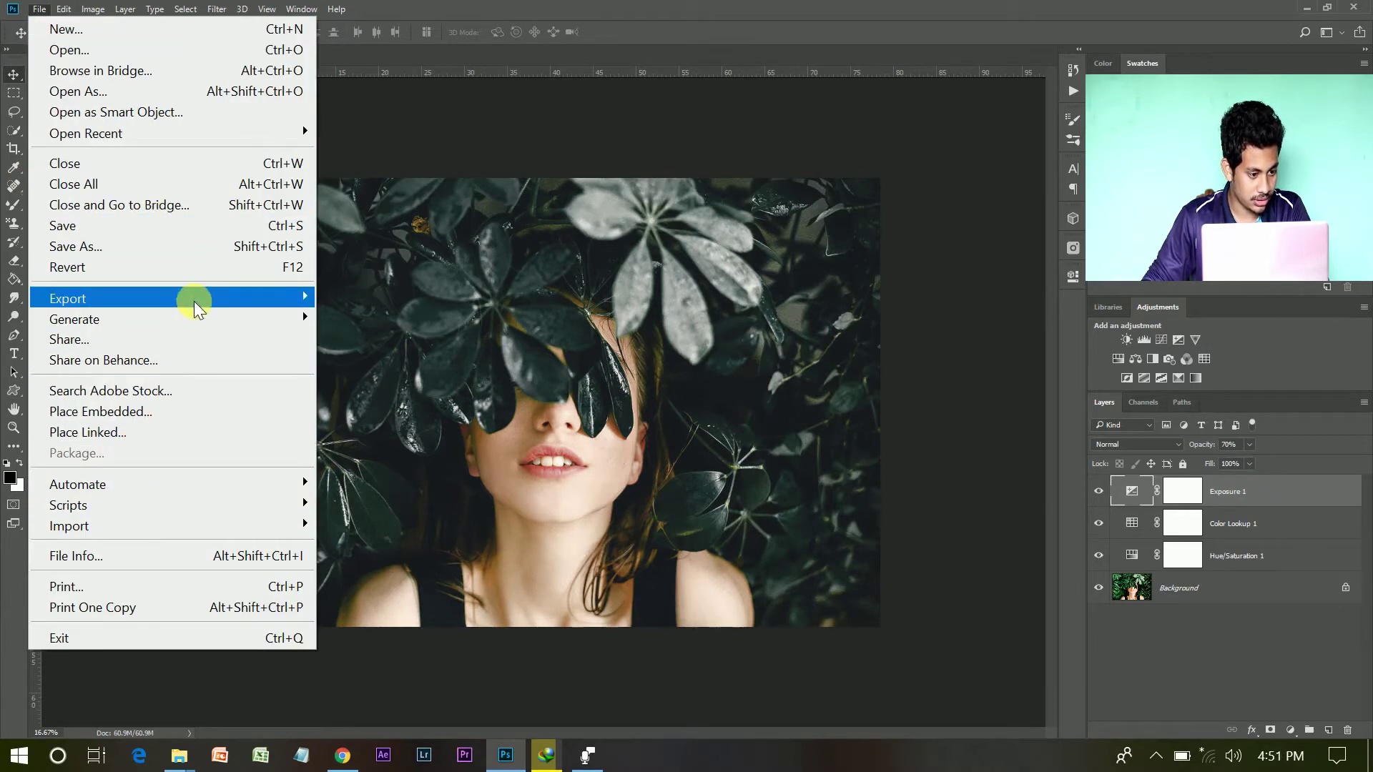
mouse_move(291, 298)
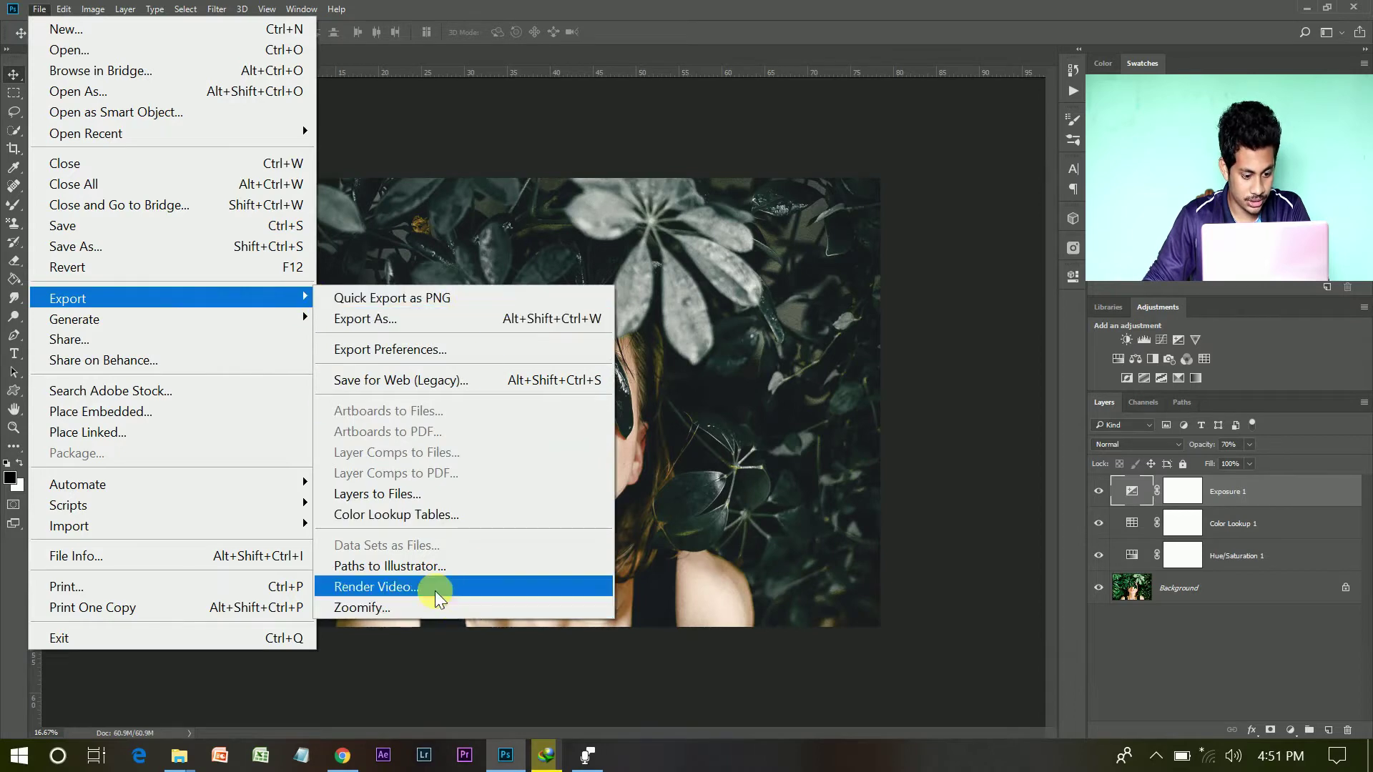
Step: Set up a Color Lookup Tables export described as 'Dark Green', with 32 grid points (Medium) and CUBE format
click(425, 516)
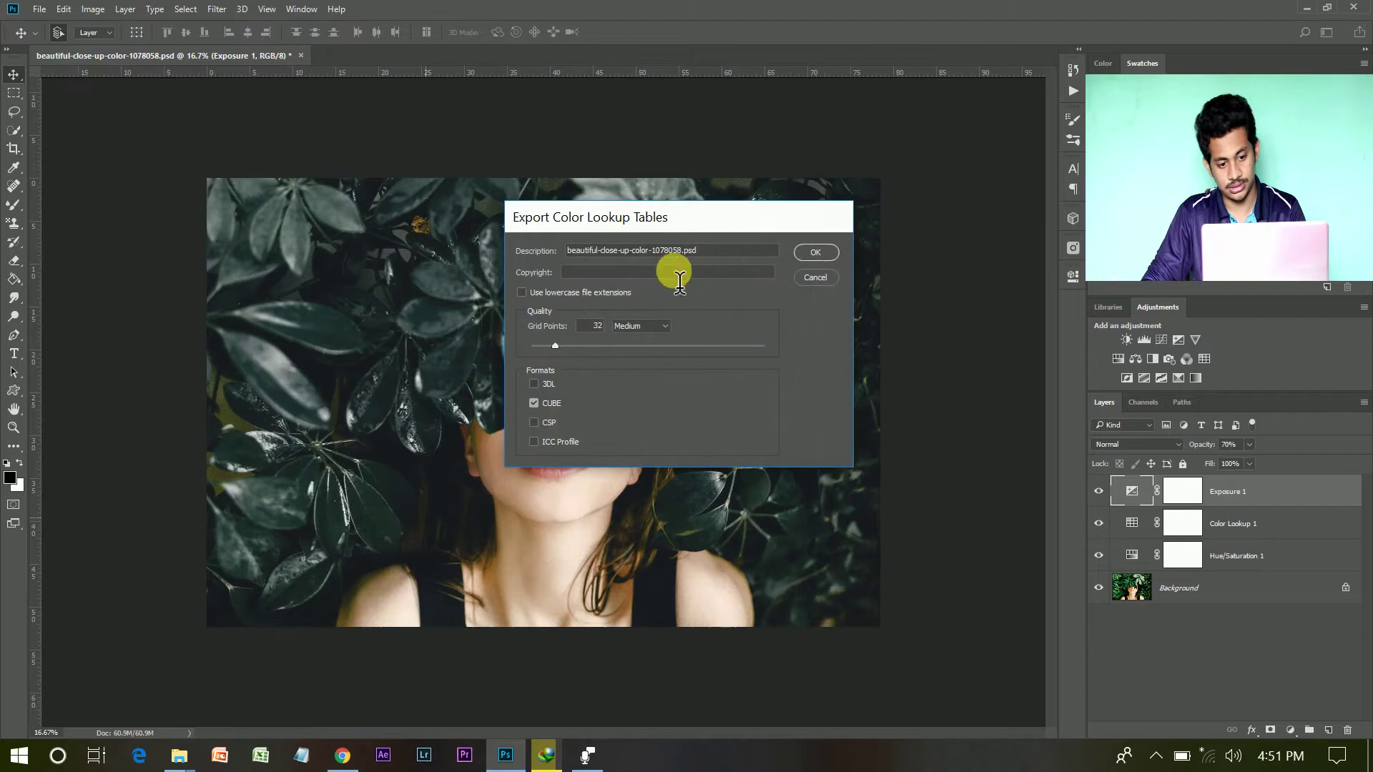
drag(707, 252, 540, 255)
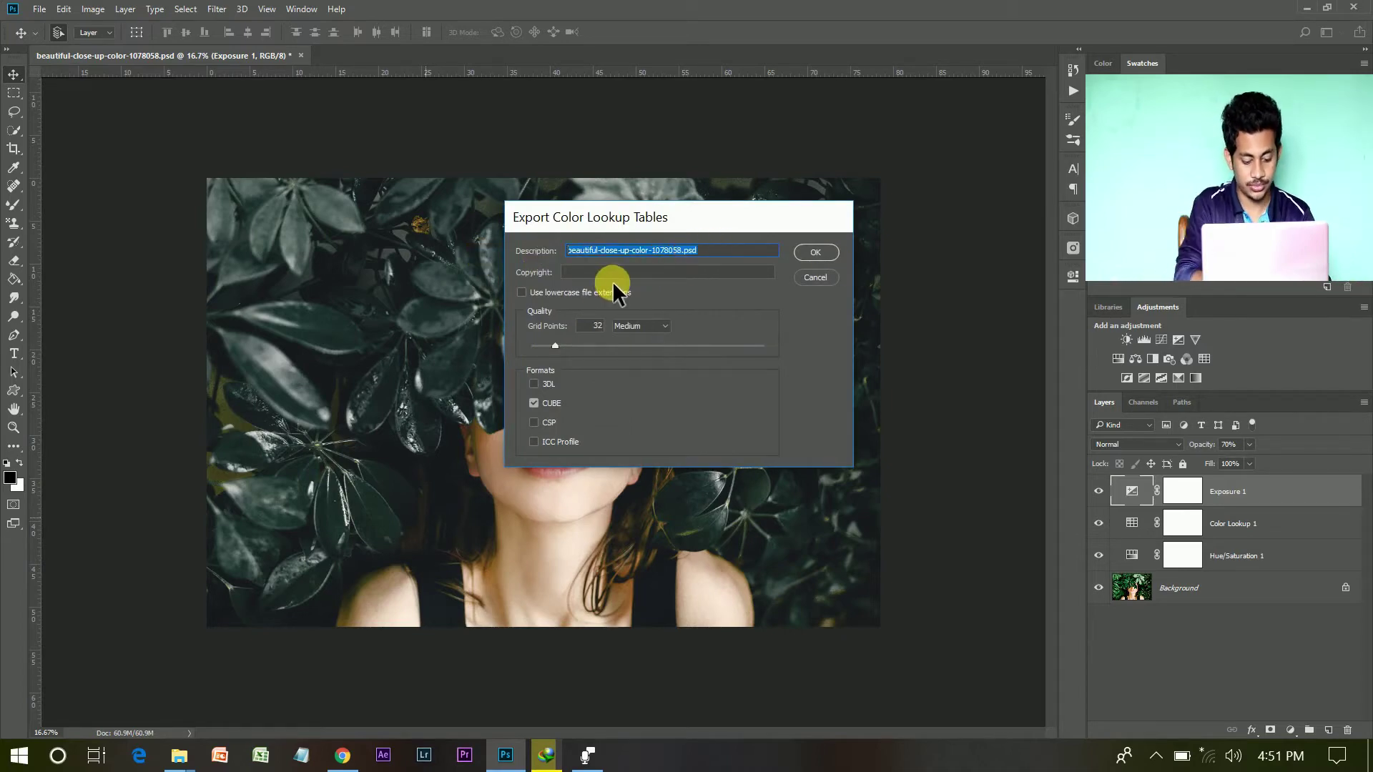
text(Green)
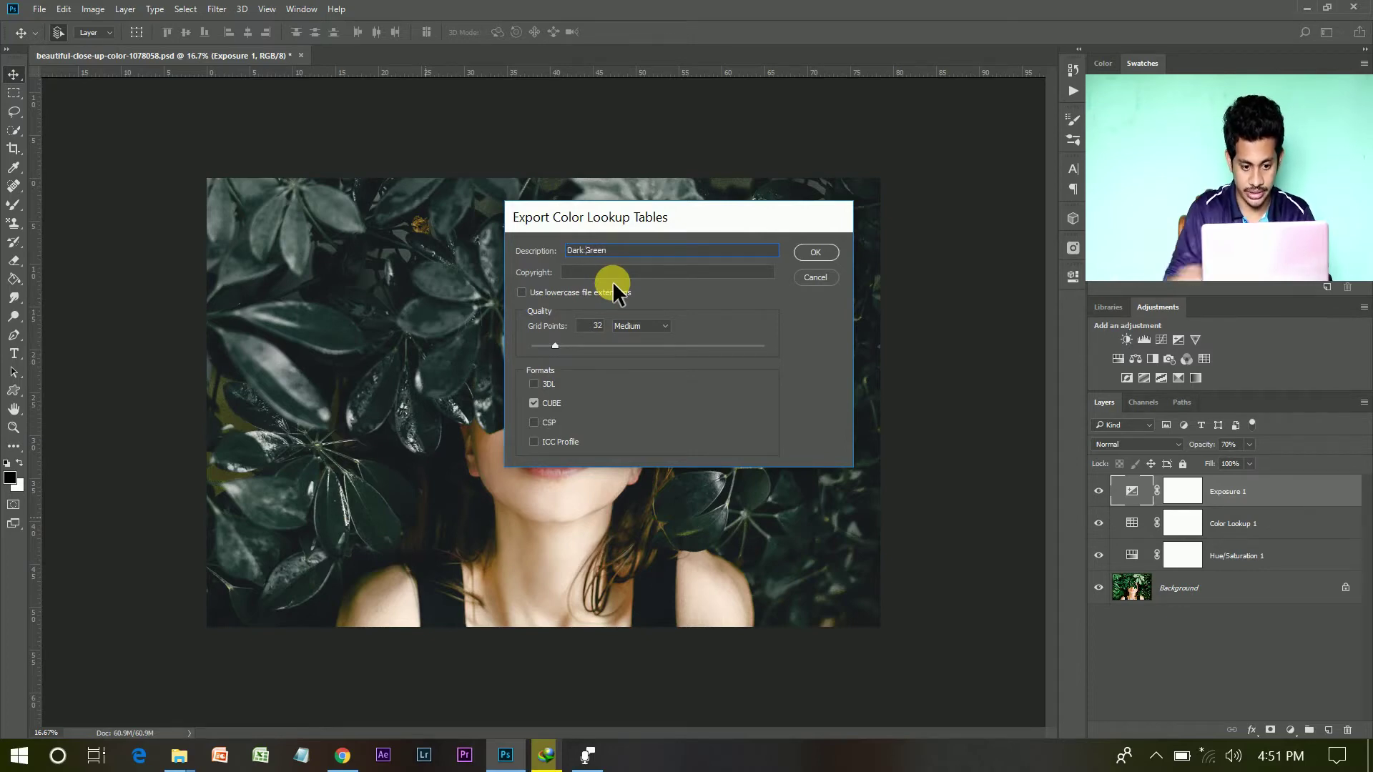
click(666, 326)
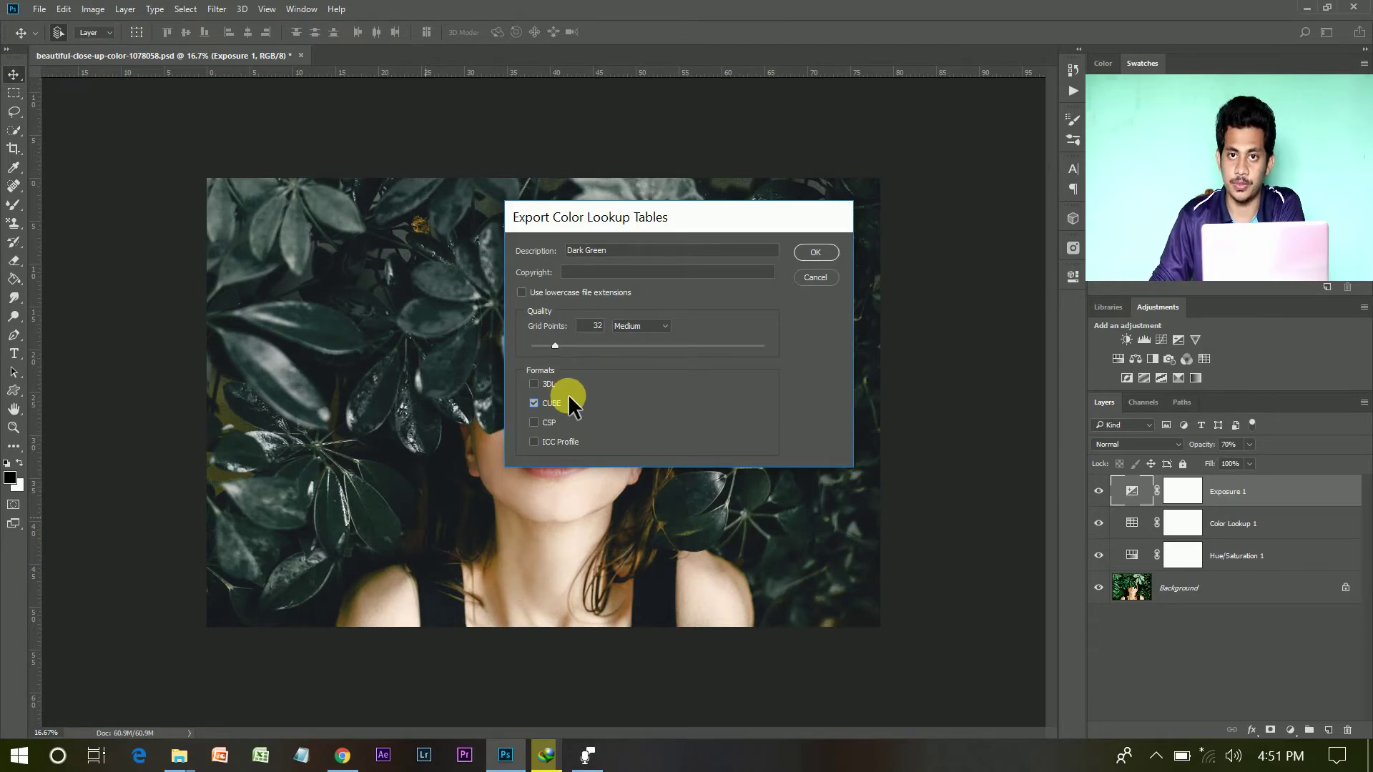
Step: Confirm the export and save the lookup file as 'Dark Green' in Desktop\3D LUT
click(817, 252)
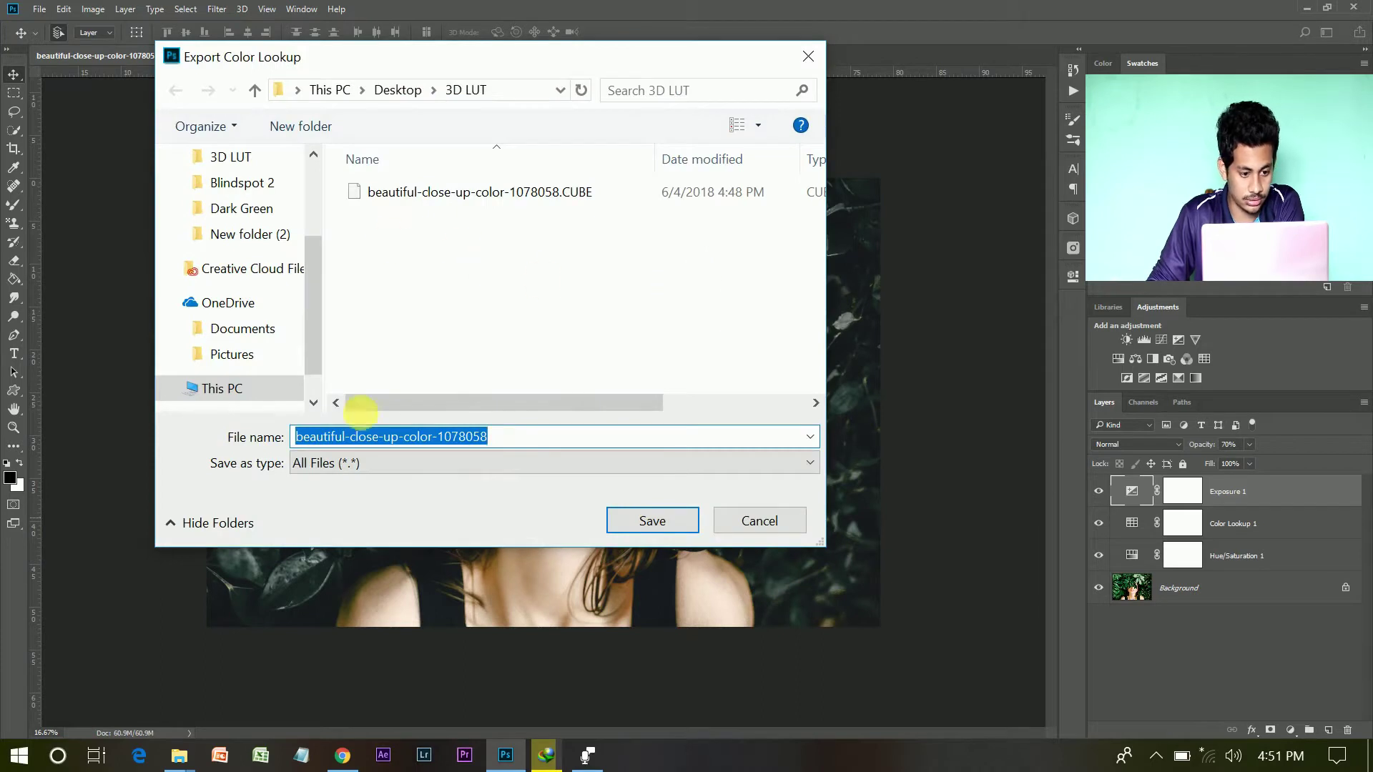
text(Green)
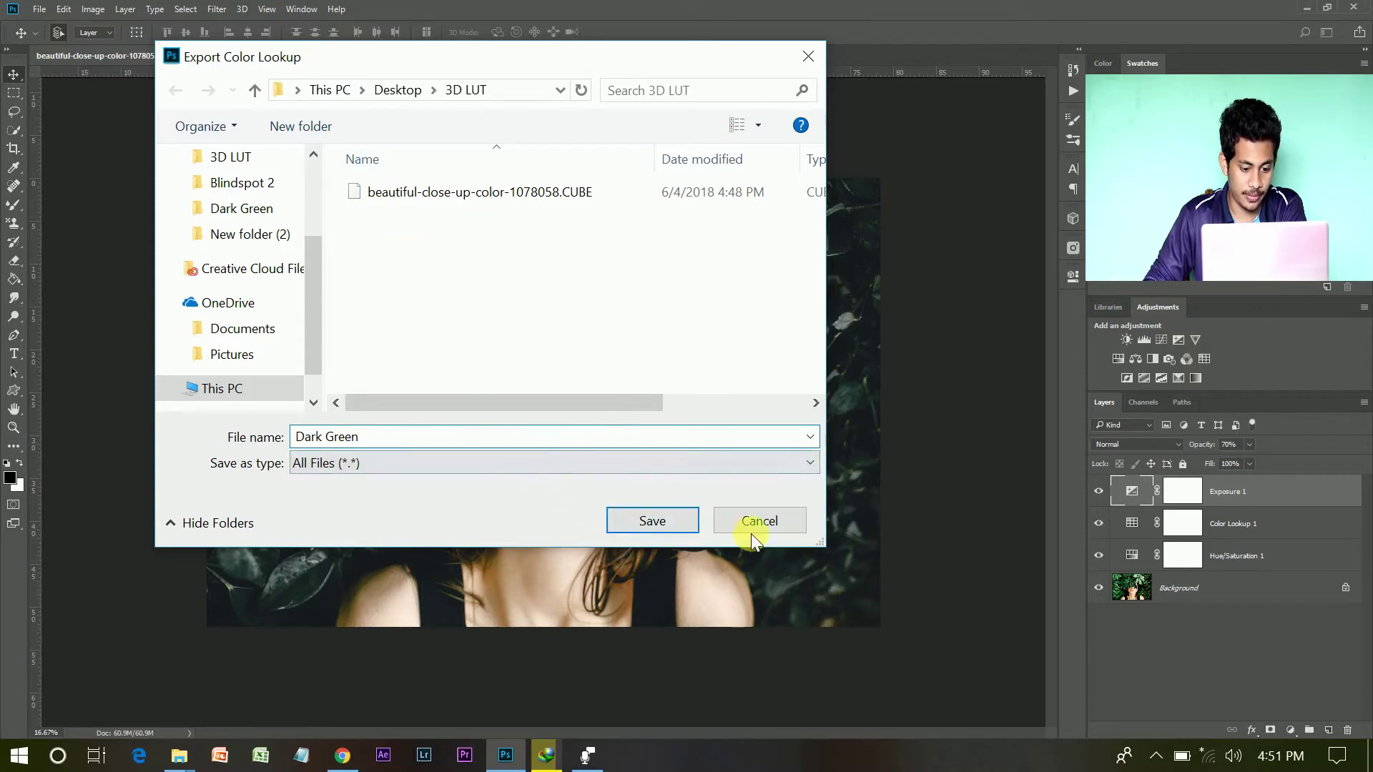
click(680, 517)
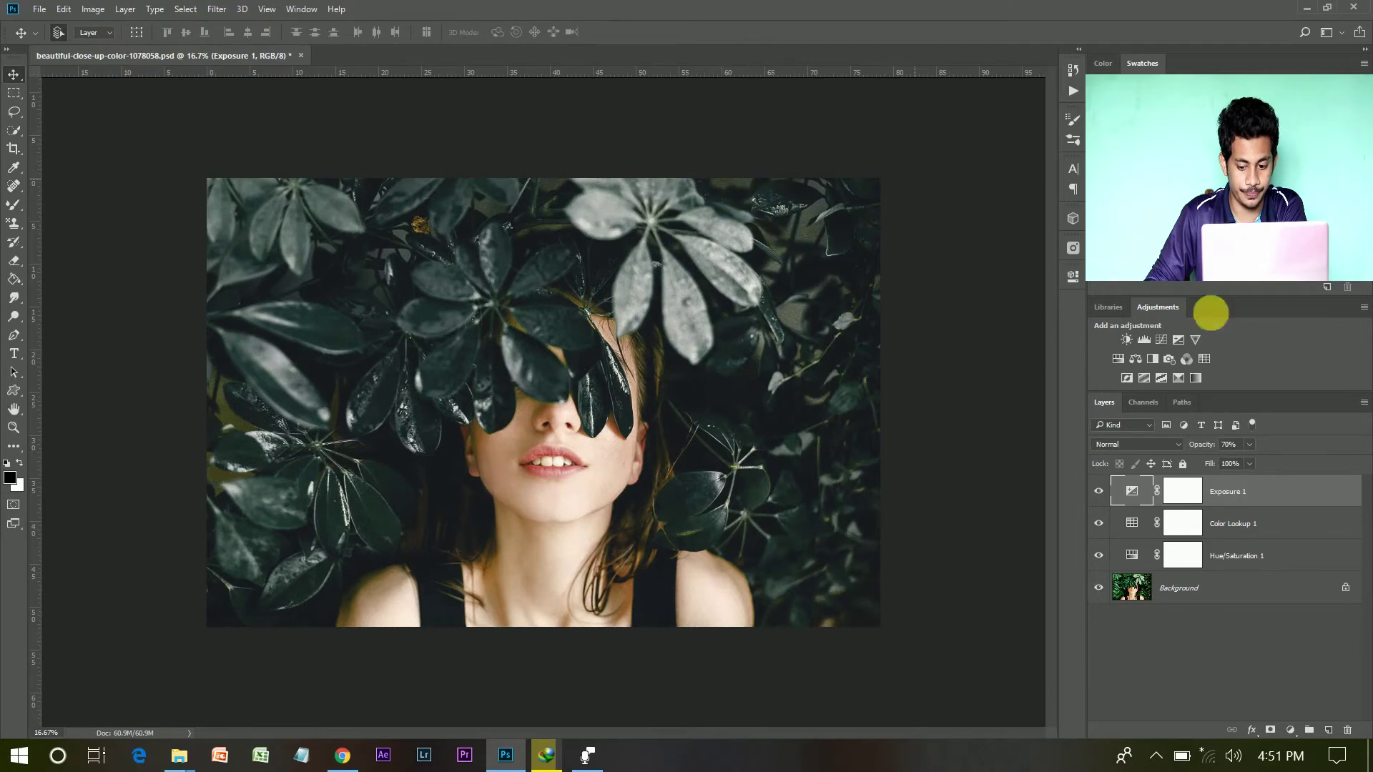
Step: With Photoshop minimized, copy the 864 KB Dark Green.CUBE file from the desktop 3D LUT folder
click(1303, 8)
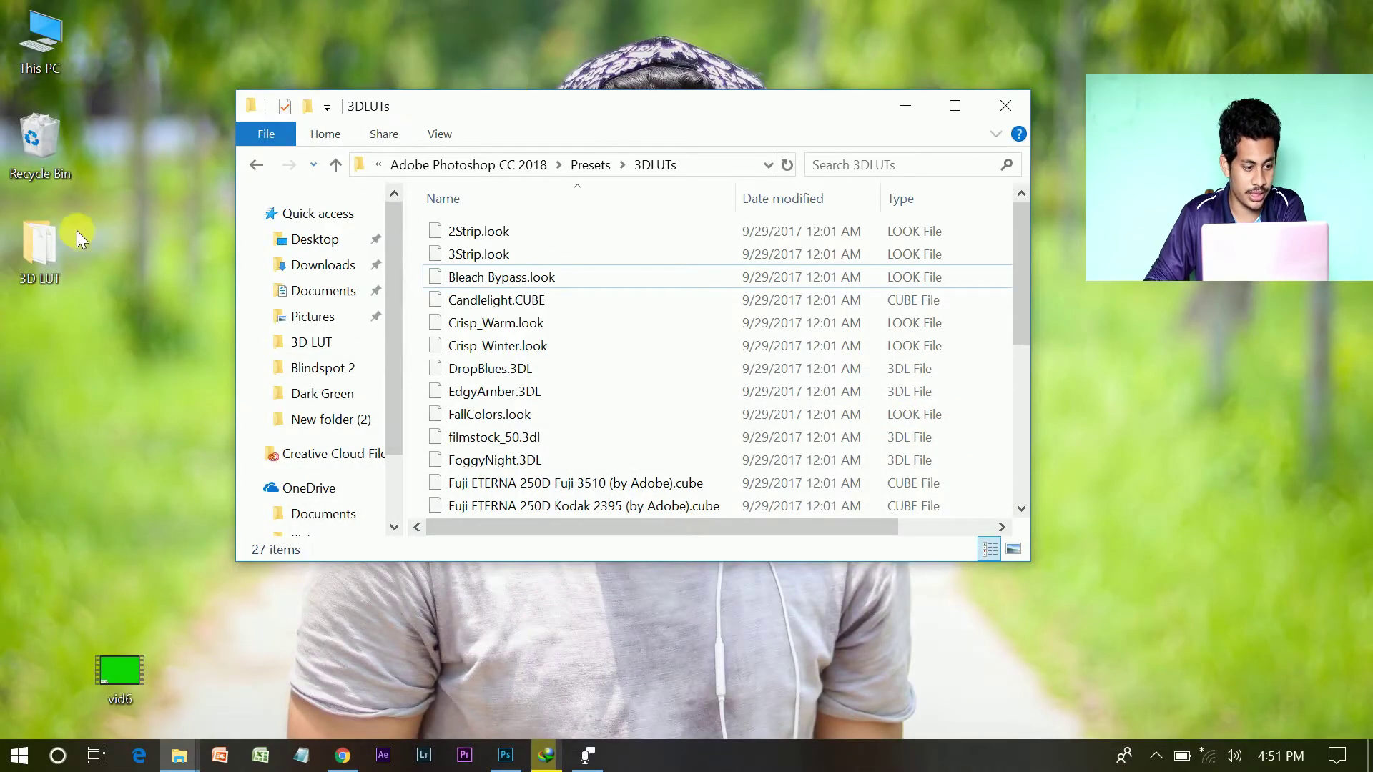
double_click(31, 230)
click(1005, 106)
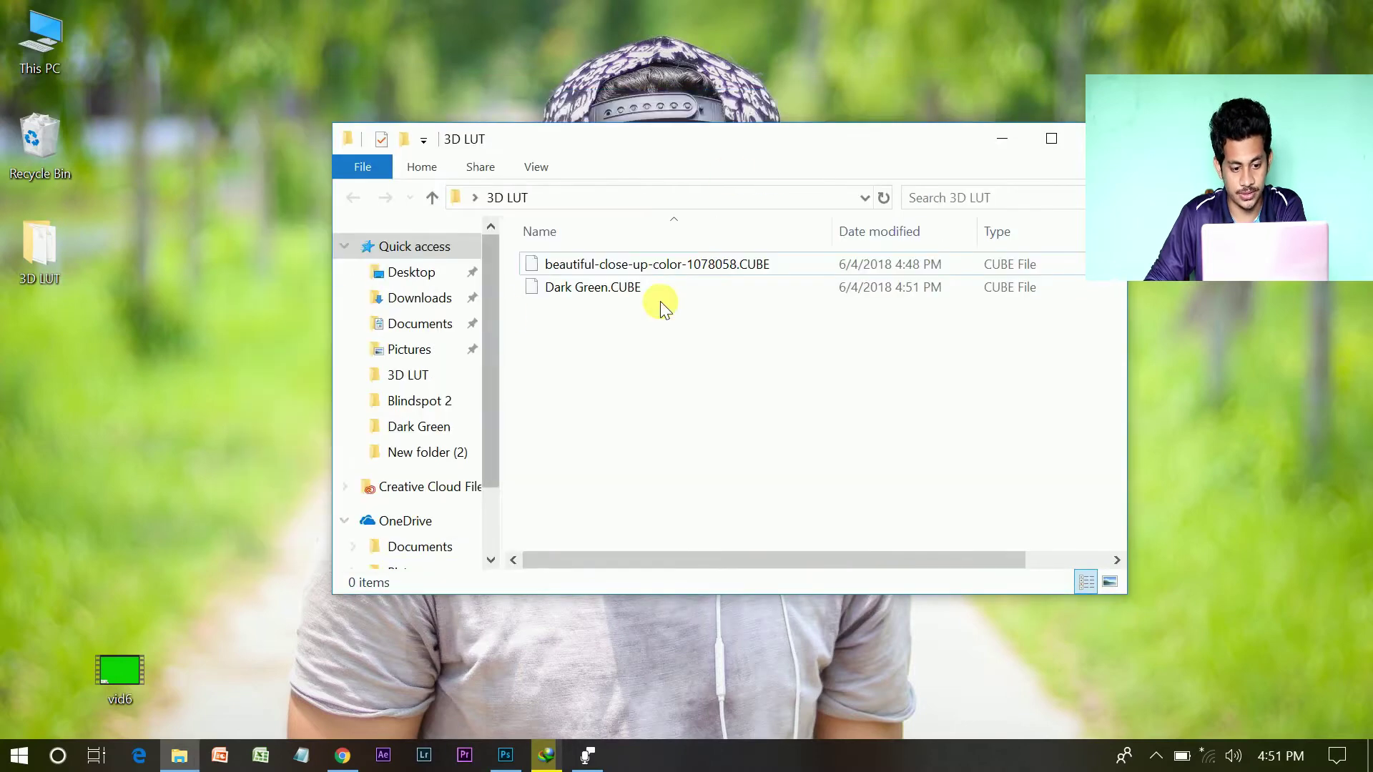
click(608, 291)
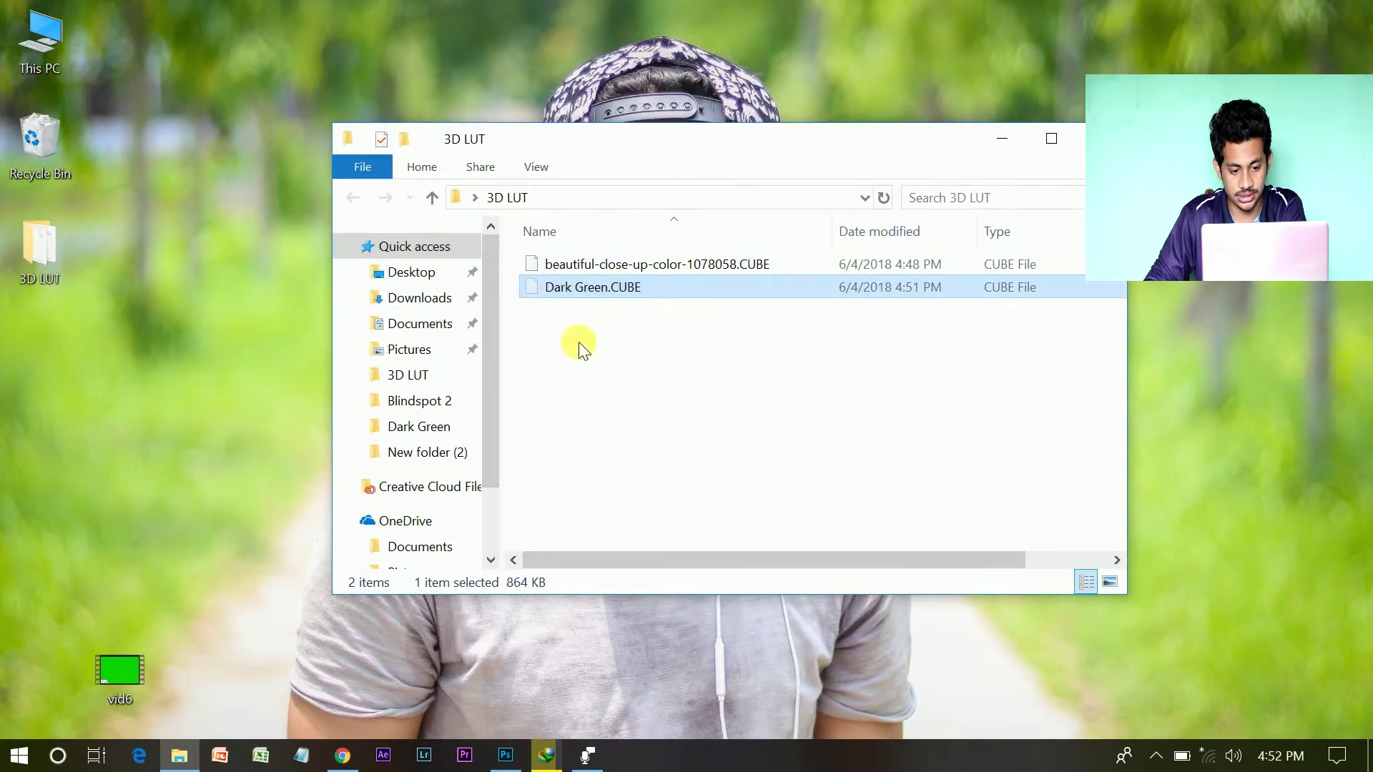
click(577, 341)
right_click(584, 287)
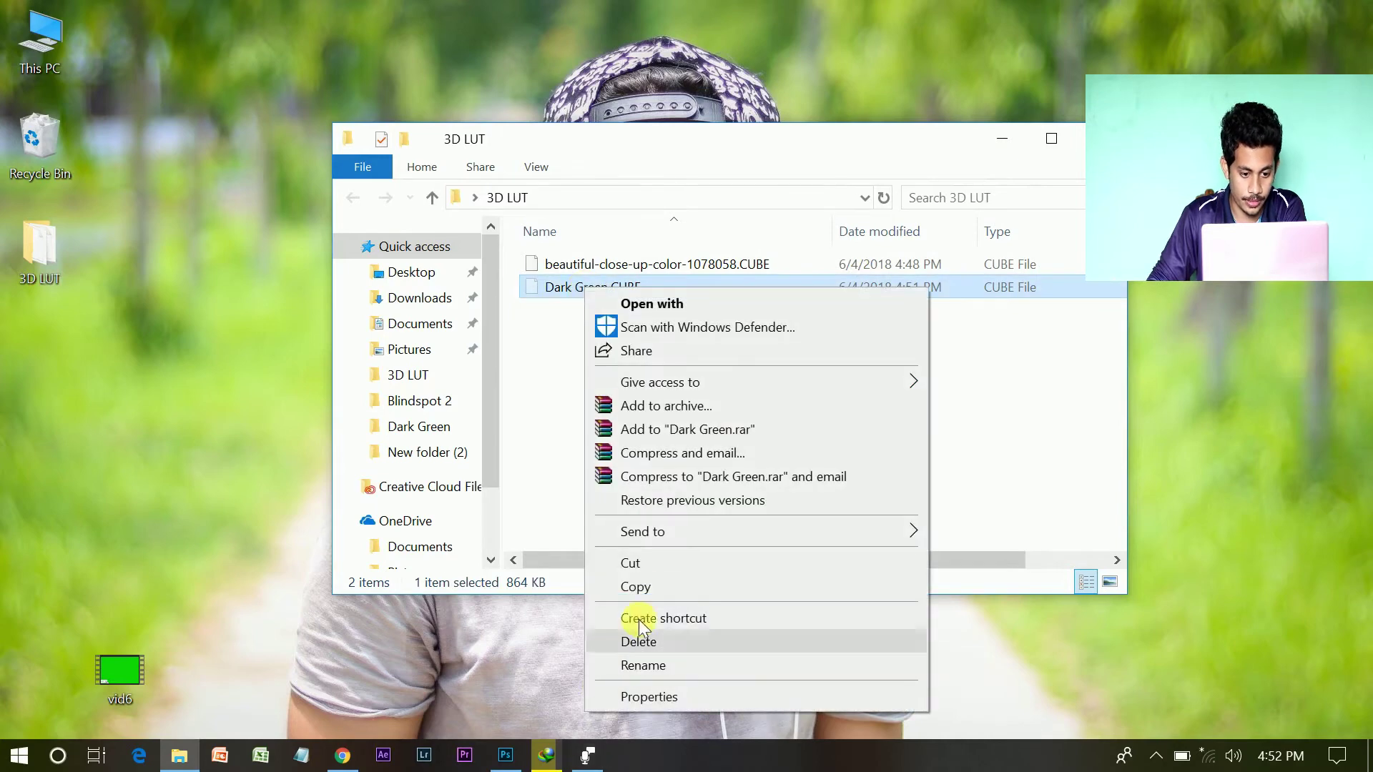
click(663, 588)
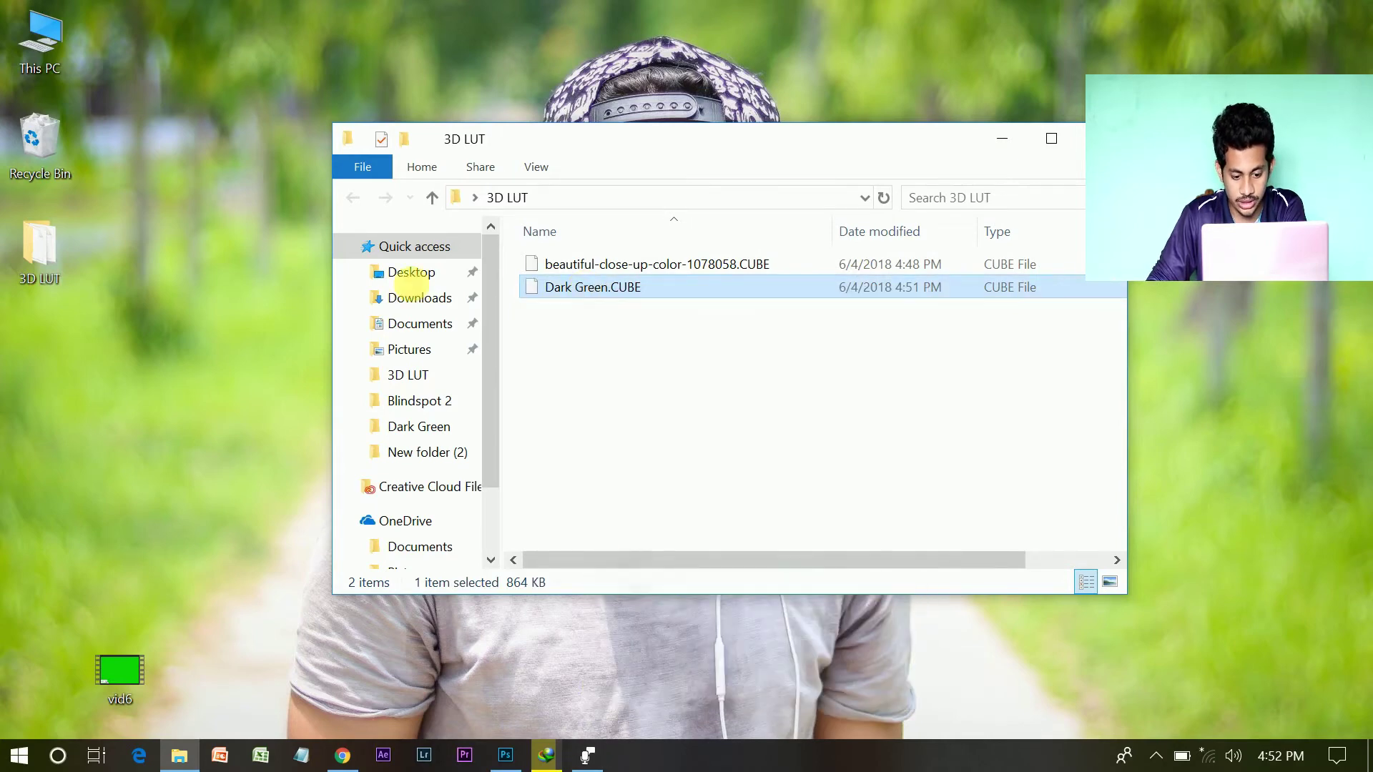
Step: Browse to C:\Program Files\Adobe\Adobe Photoshop CC 2018\Presets\3DLUTs
double_click(79, 29)
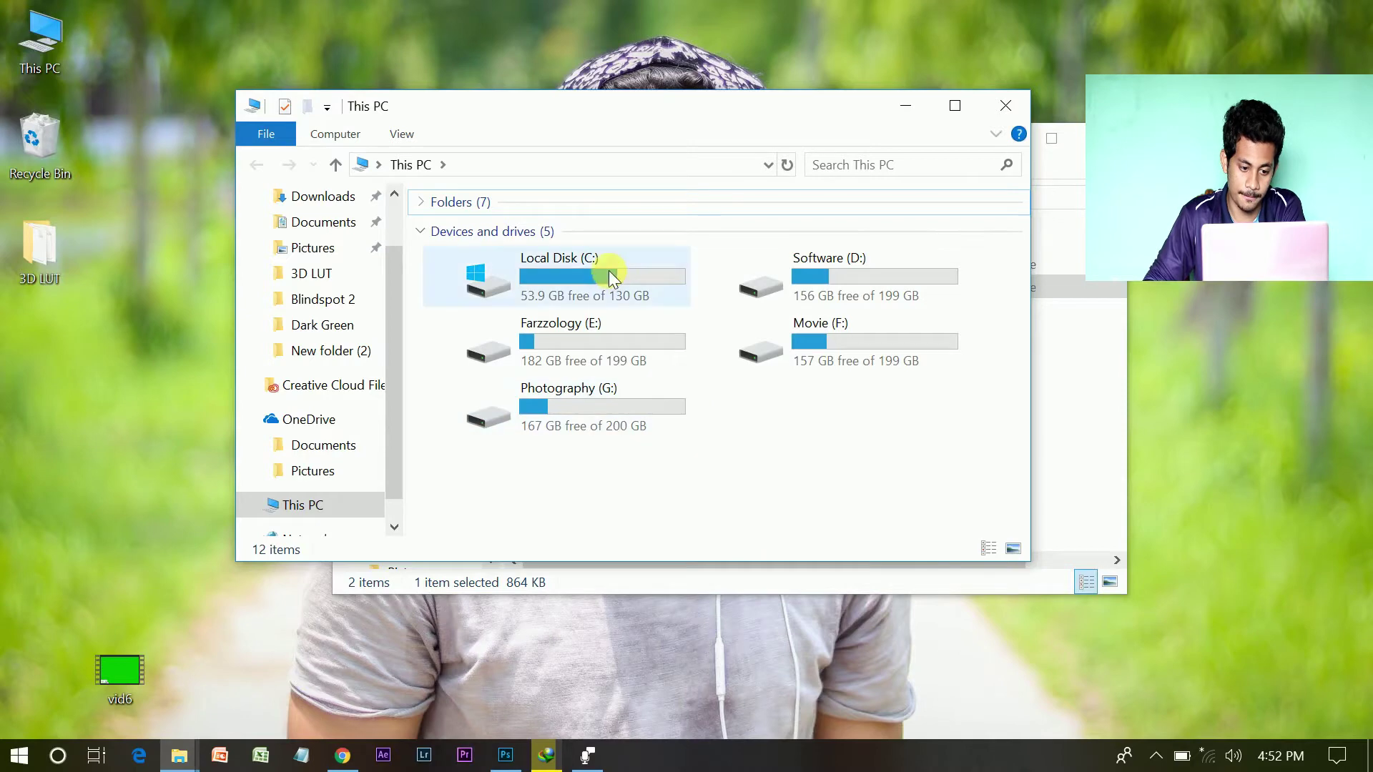
double_click(608, 270)
double_click(519, 301)
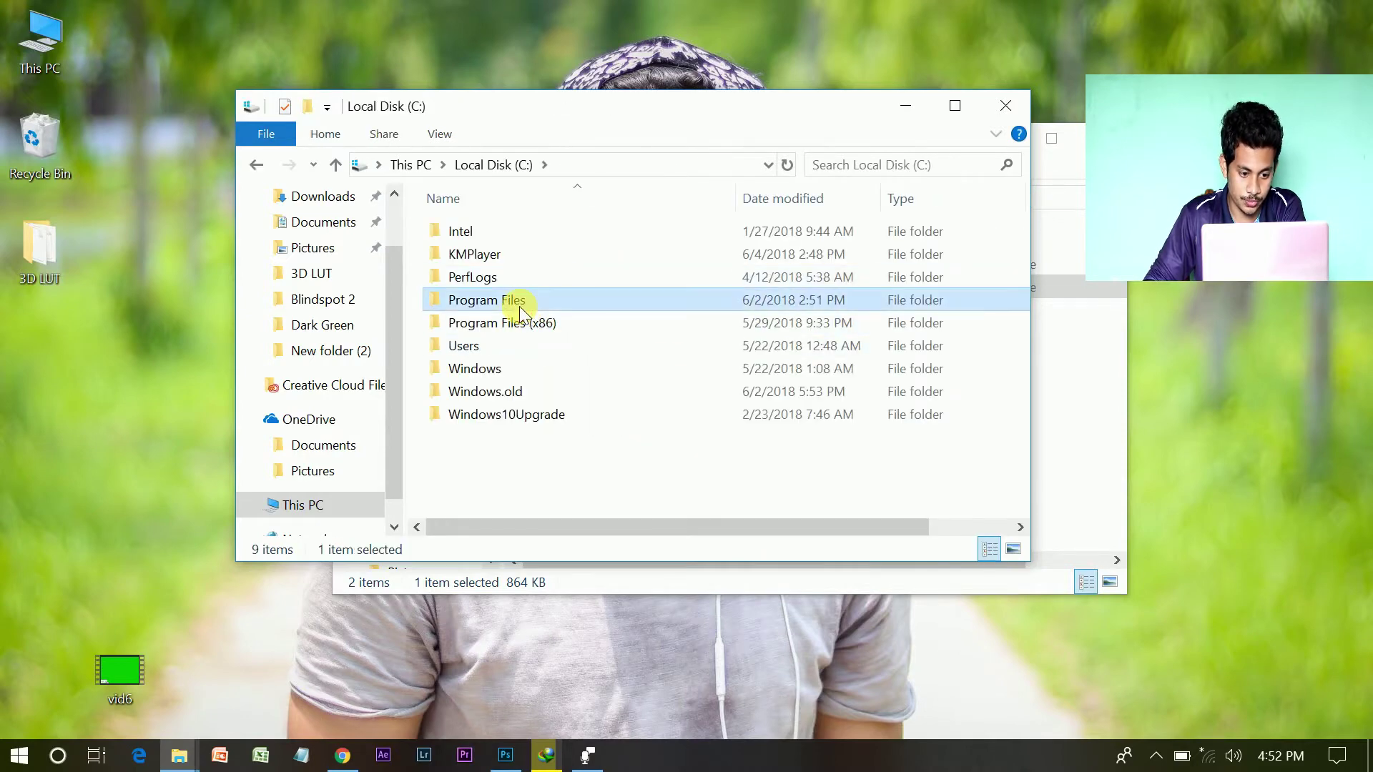
double_click(476, 235)
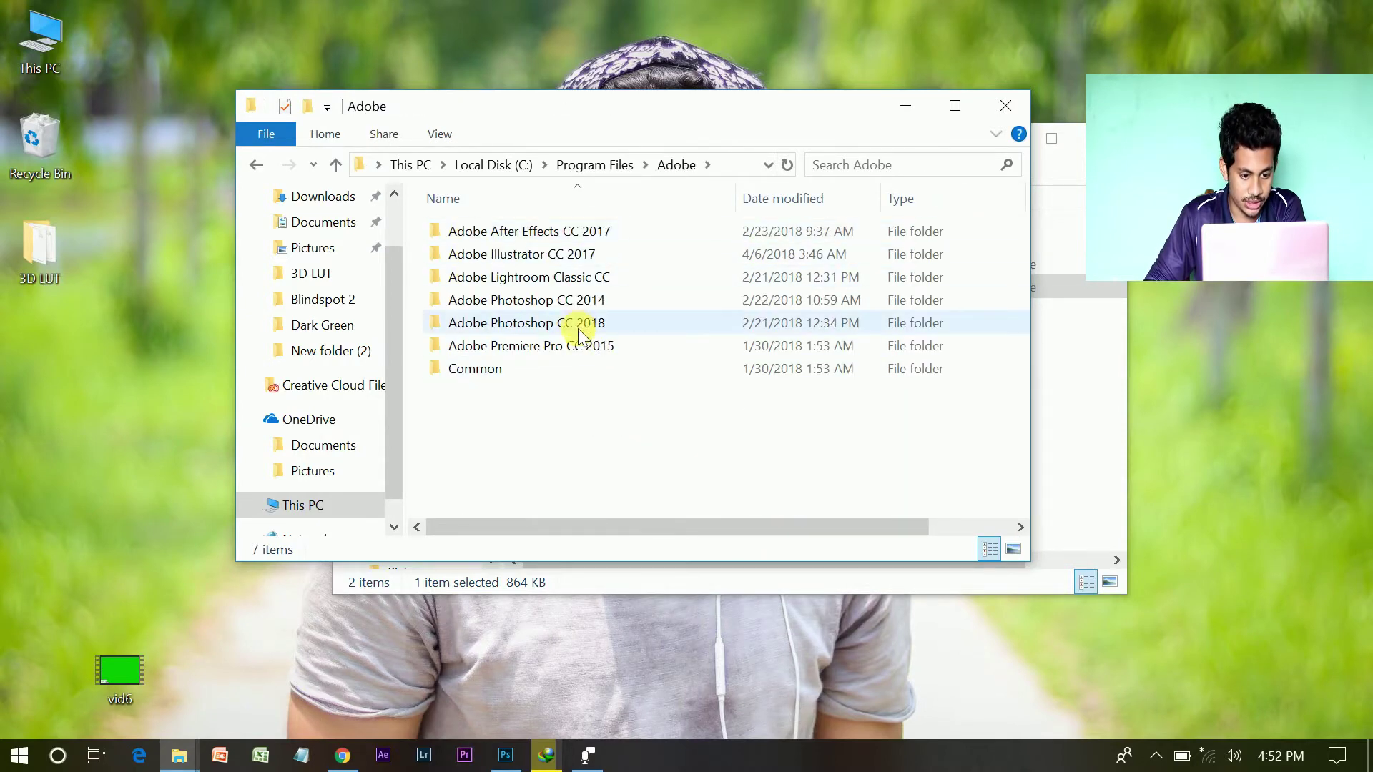
double_click(575, 319)
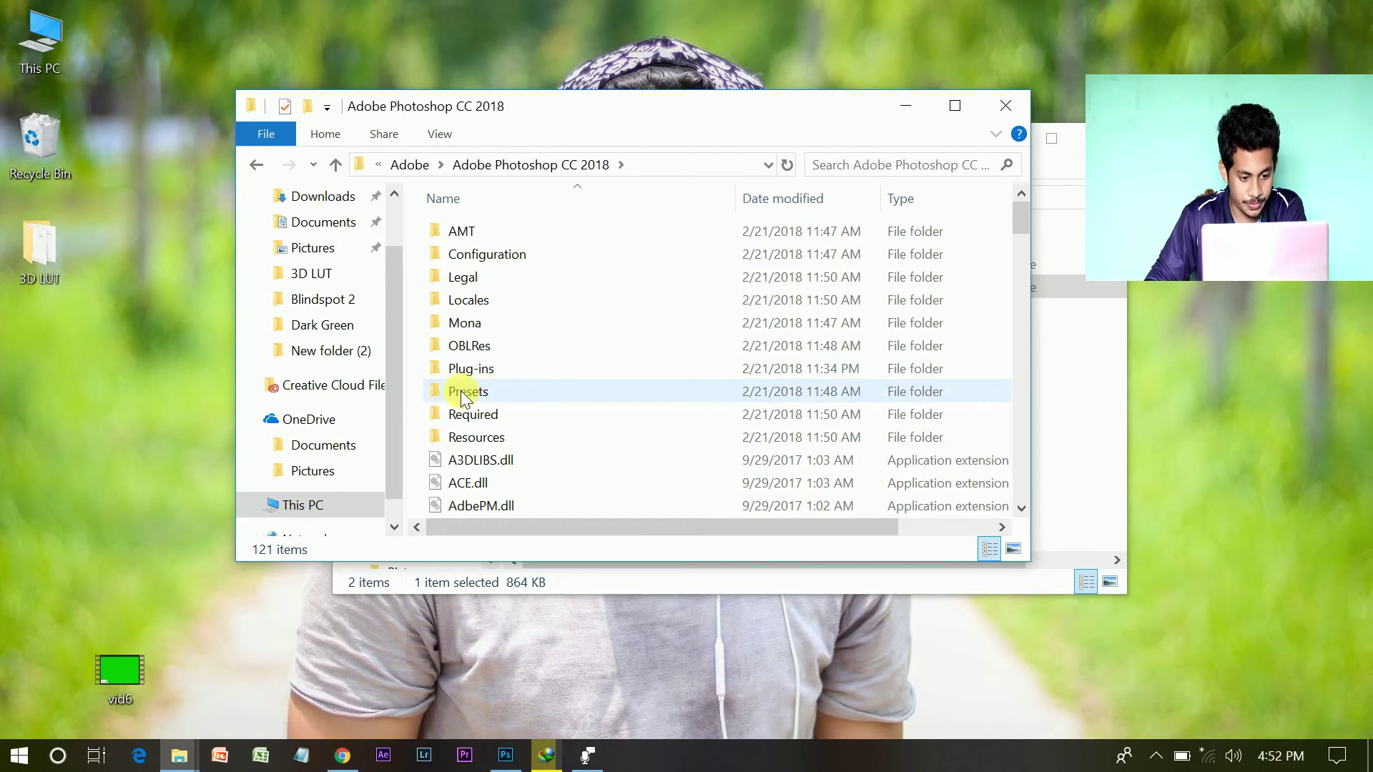
double_click(501, 391)
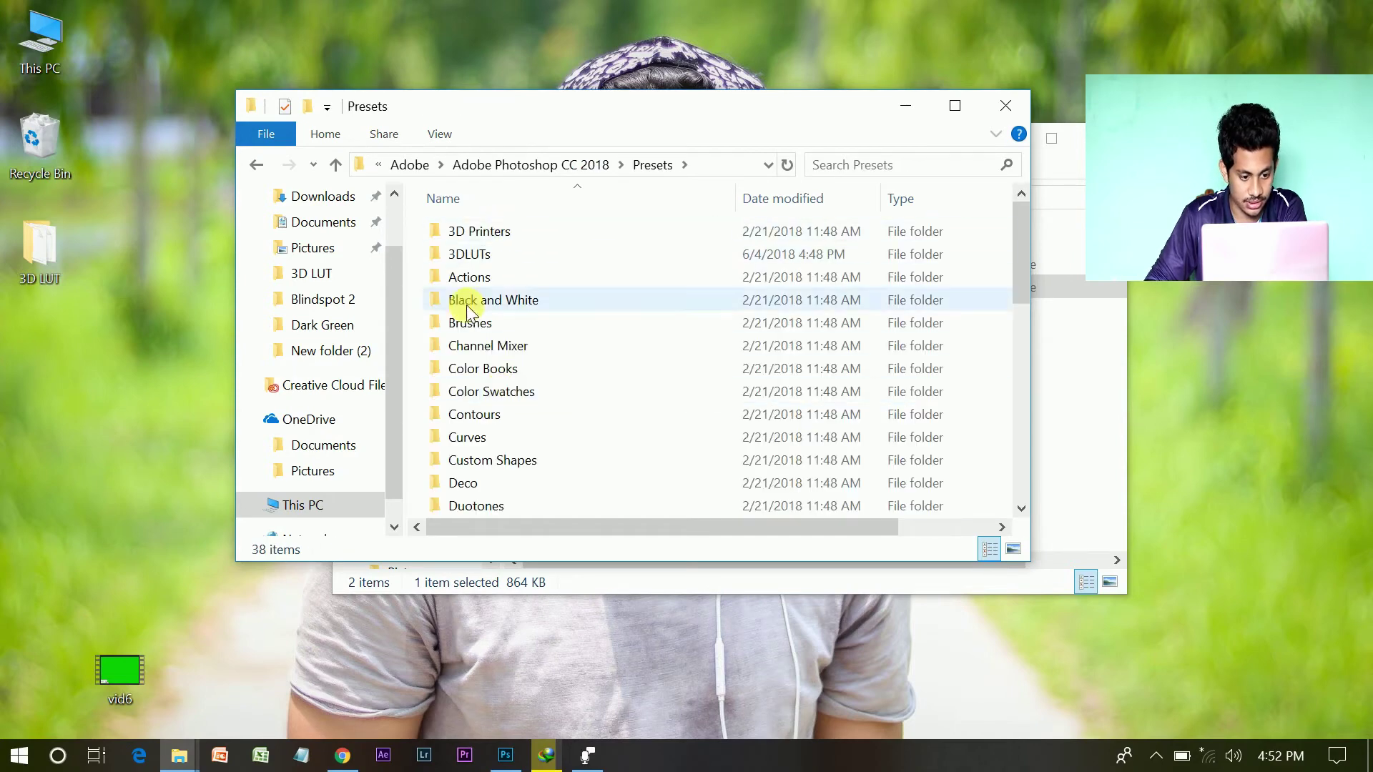
double_click(472, 253)
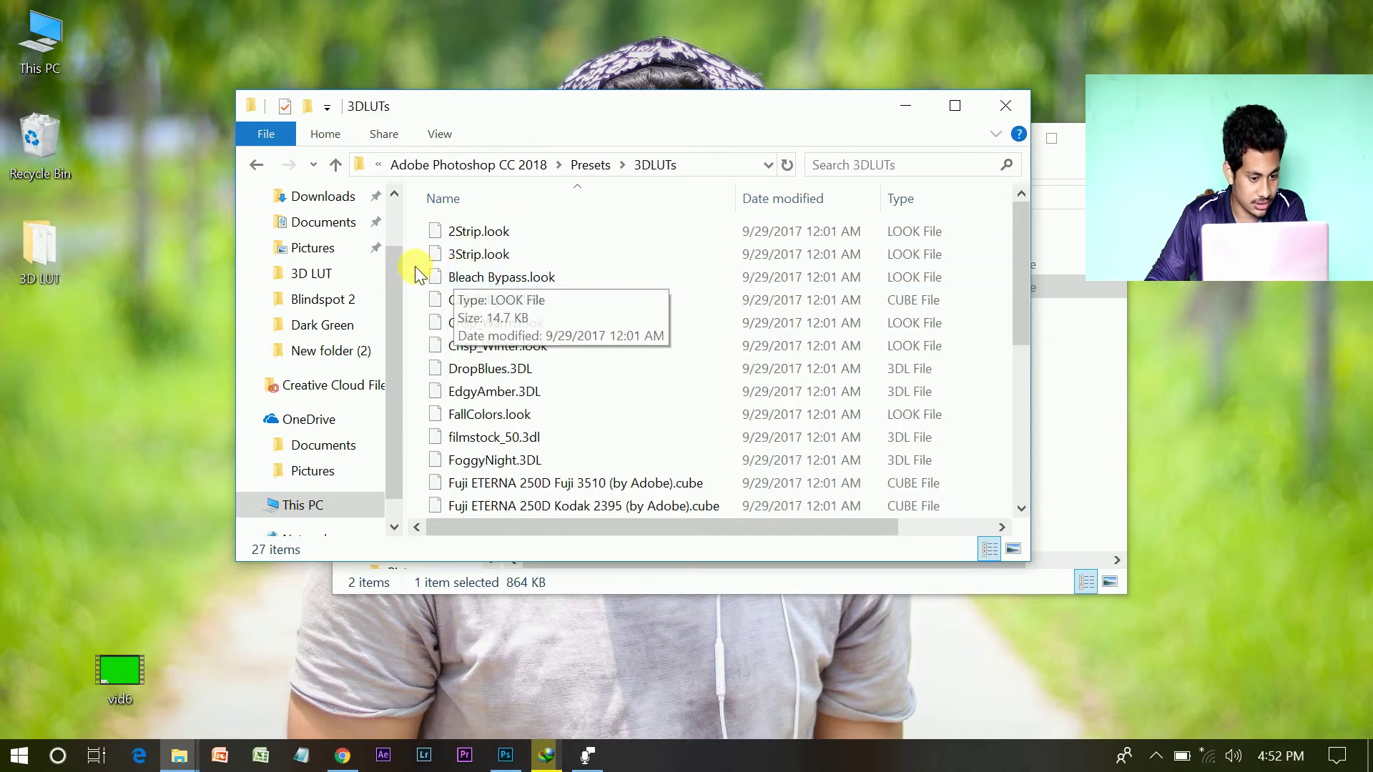
Step: Paste Dark Green.CUBE there with administrator permission, then close both Explorer windows
right_click(417, 270)
click(508, 413)
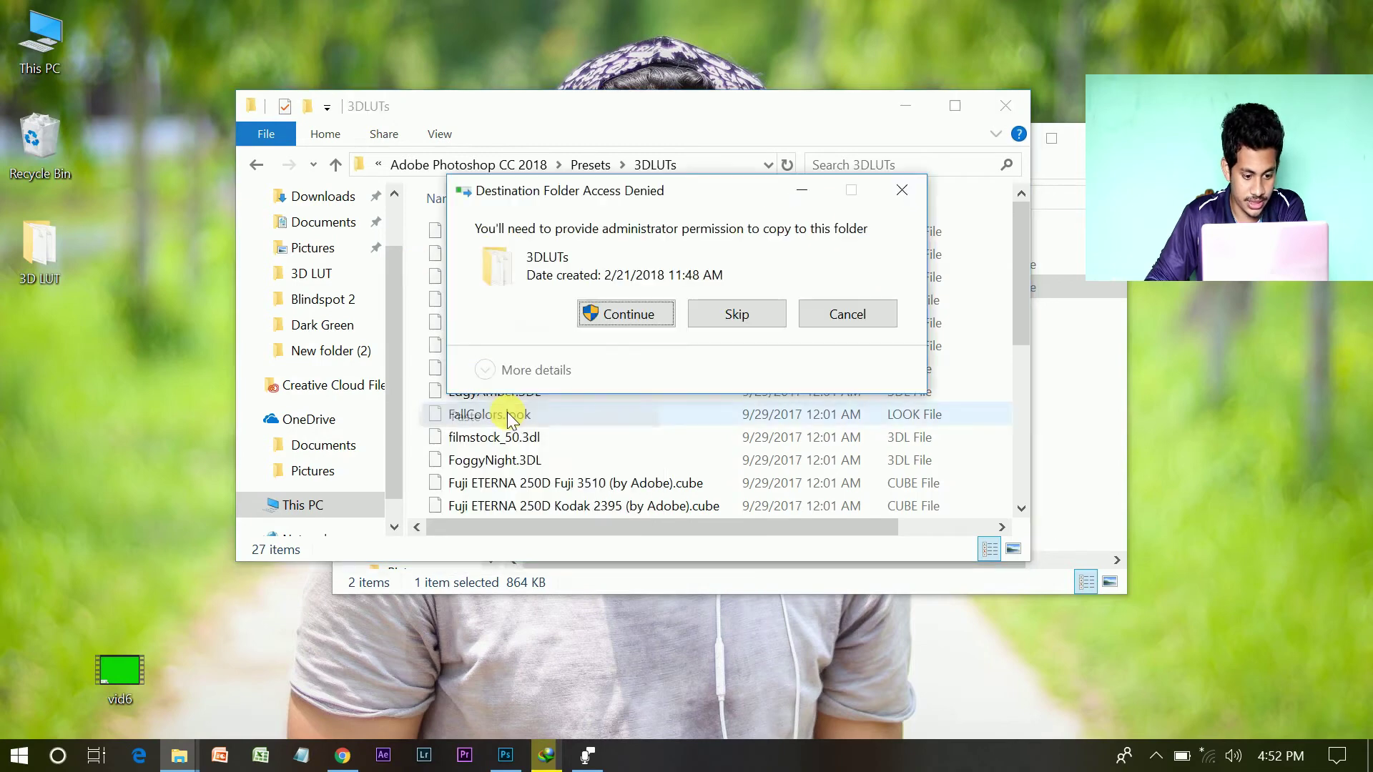
click(626, 315)
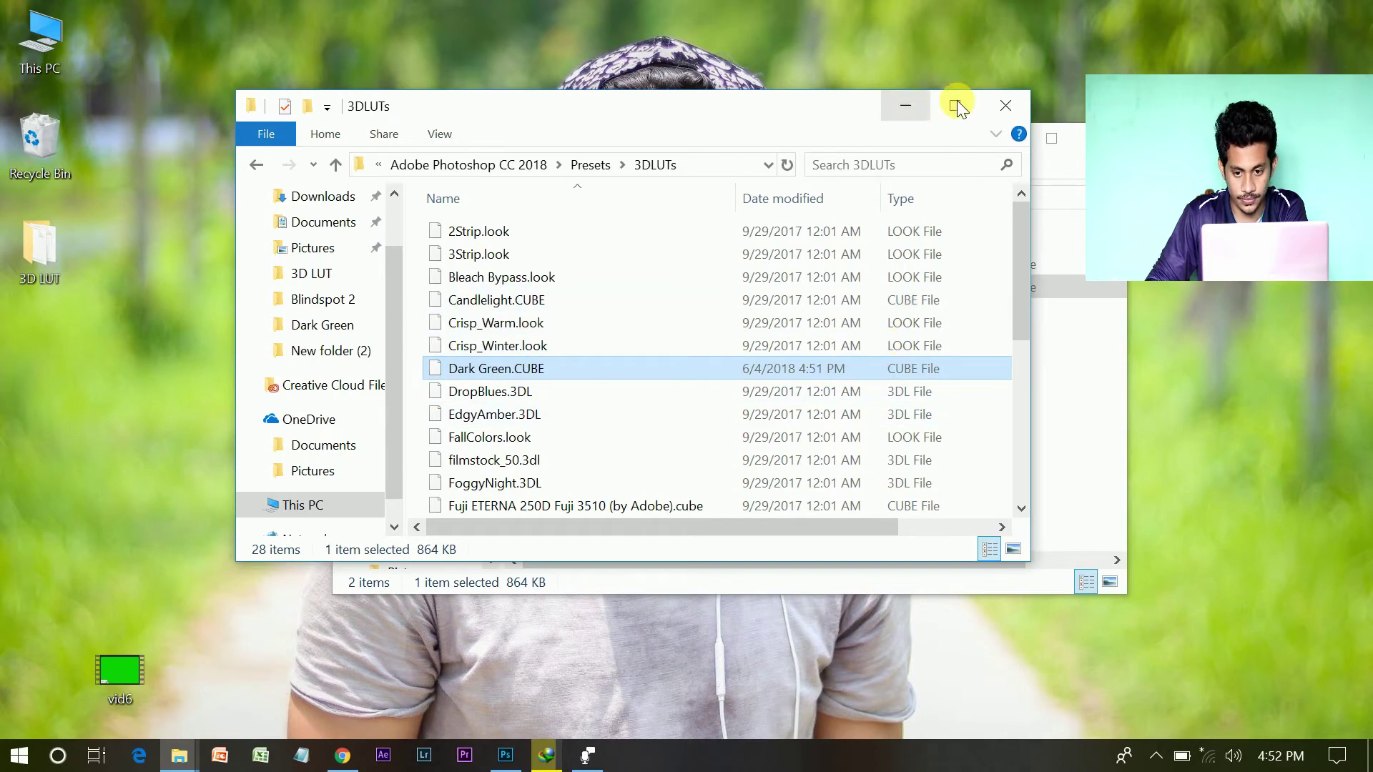
click(1005, 106)
click(1102, 138)
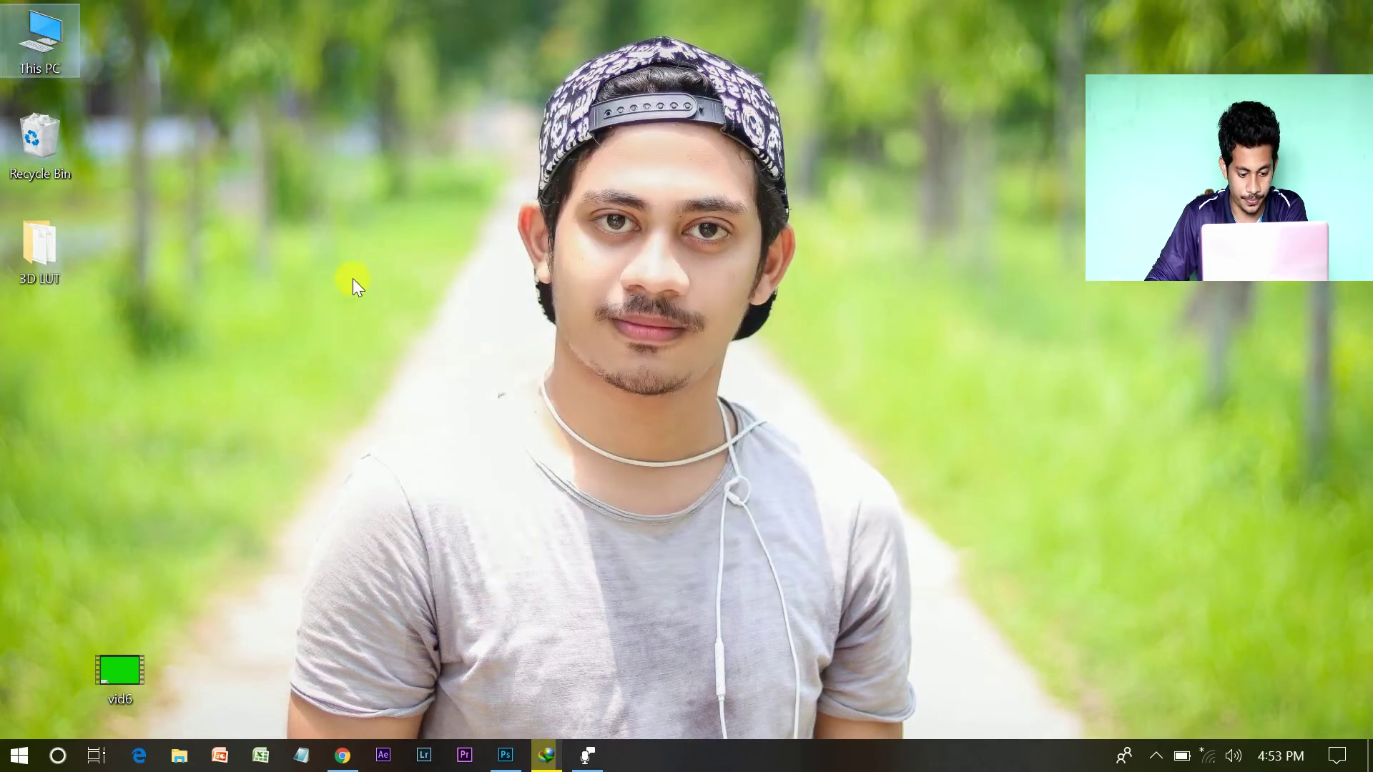
Step: Close the leaves photo in Photoshop without saving, then show the desktop
click(506, 759)
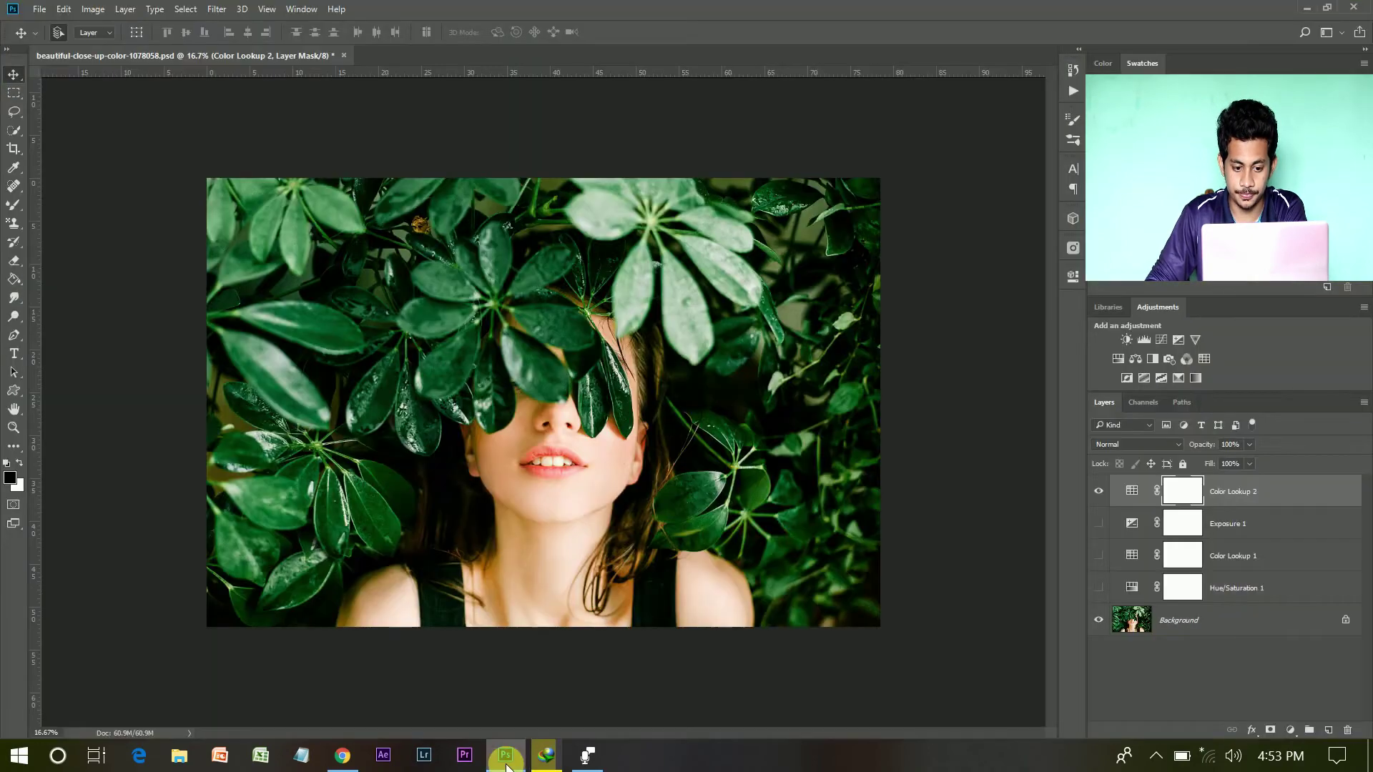
click(1353, 7)
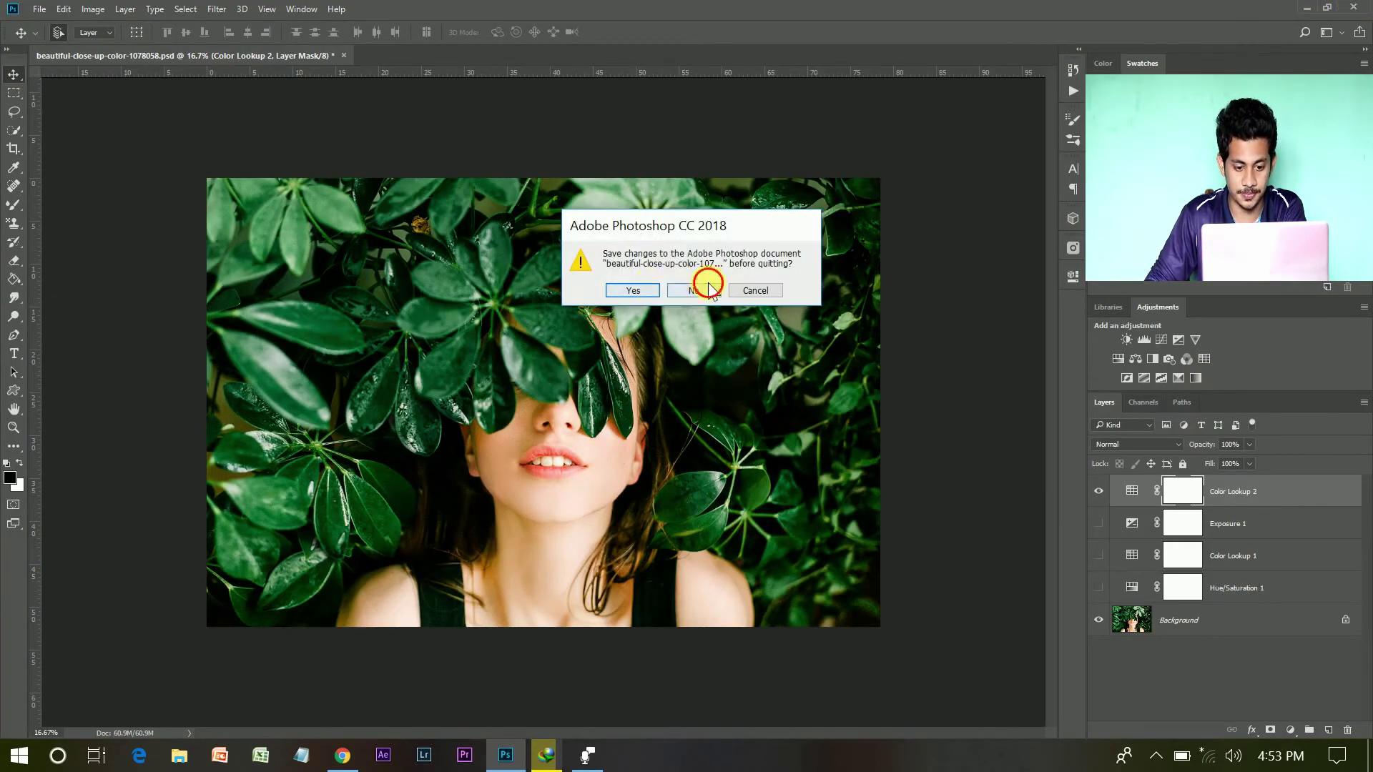
click(684, 289)
key(super+d)
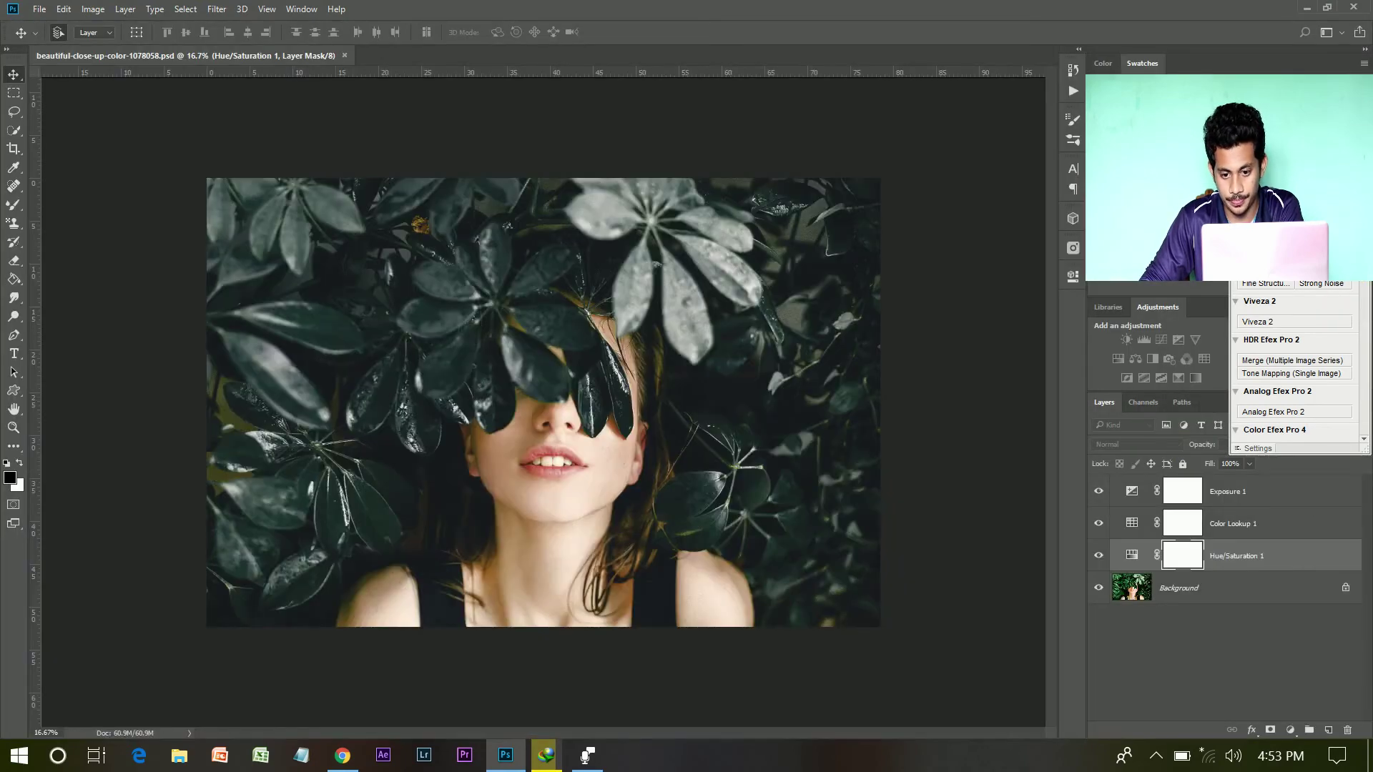
Step: Hide the three grading layers and add a Color Lookup layer above Background using Dark Green.CUBE
drag(1109, 545, 1106, 488)
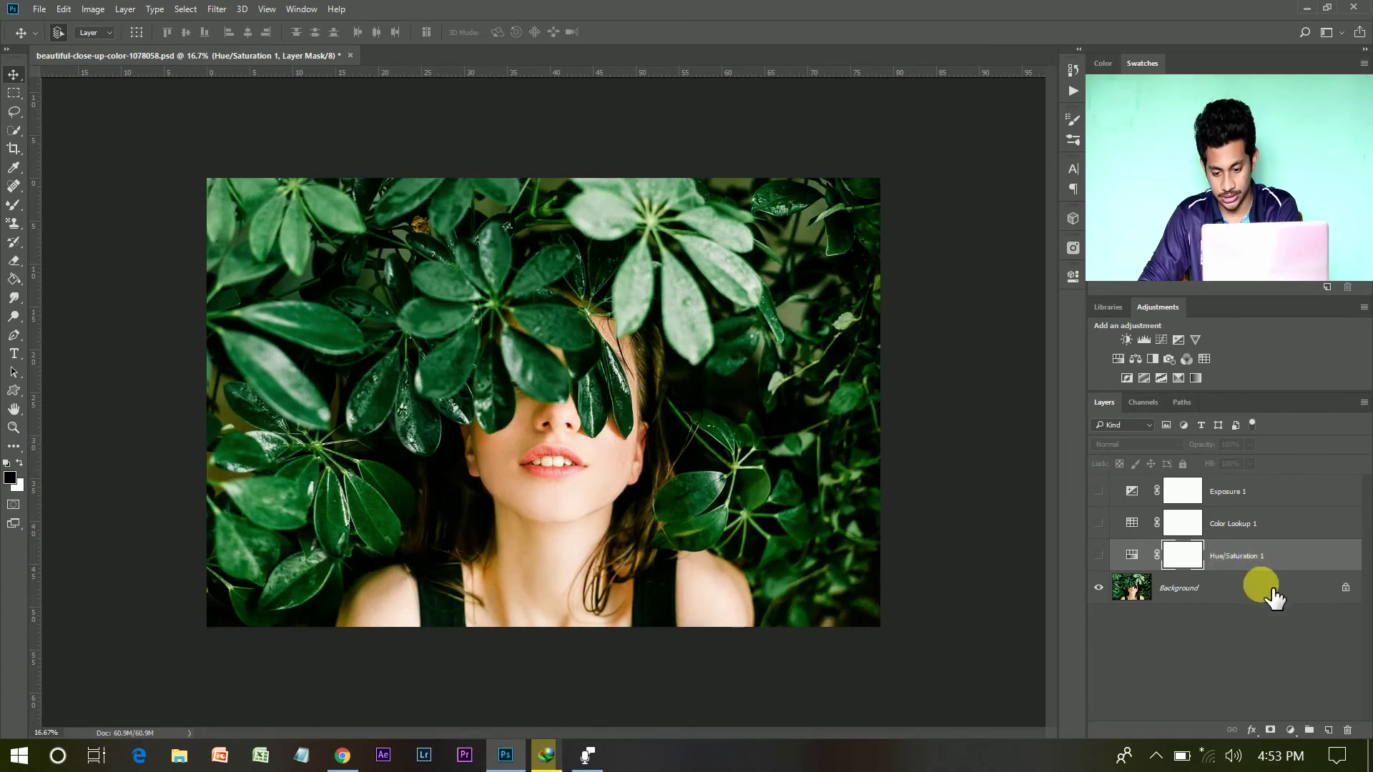
click(1270, 589)
click(1289, 730)
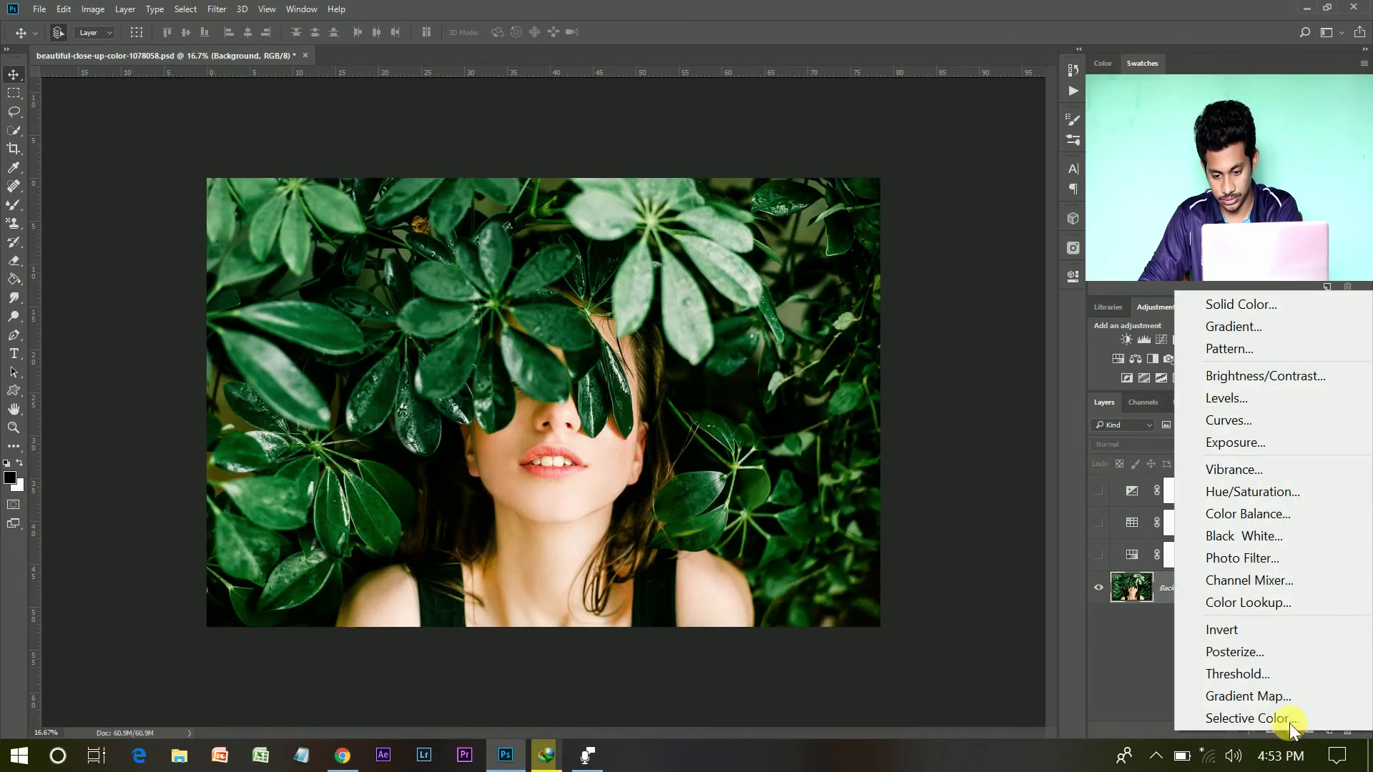
click(1285, 611)
click(998, 320)
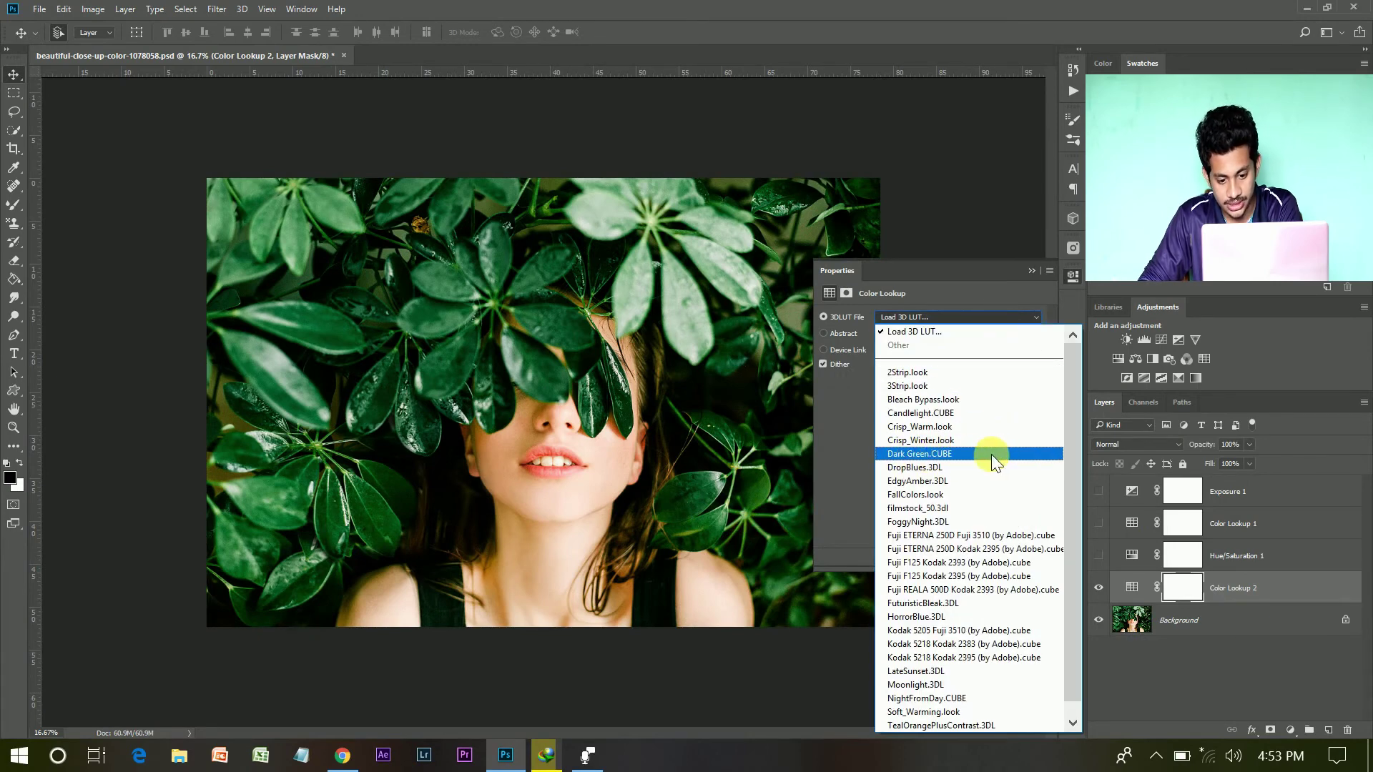
click(941, 454)
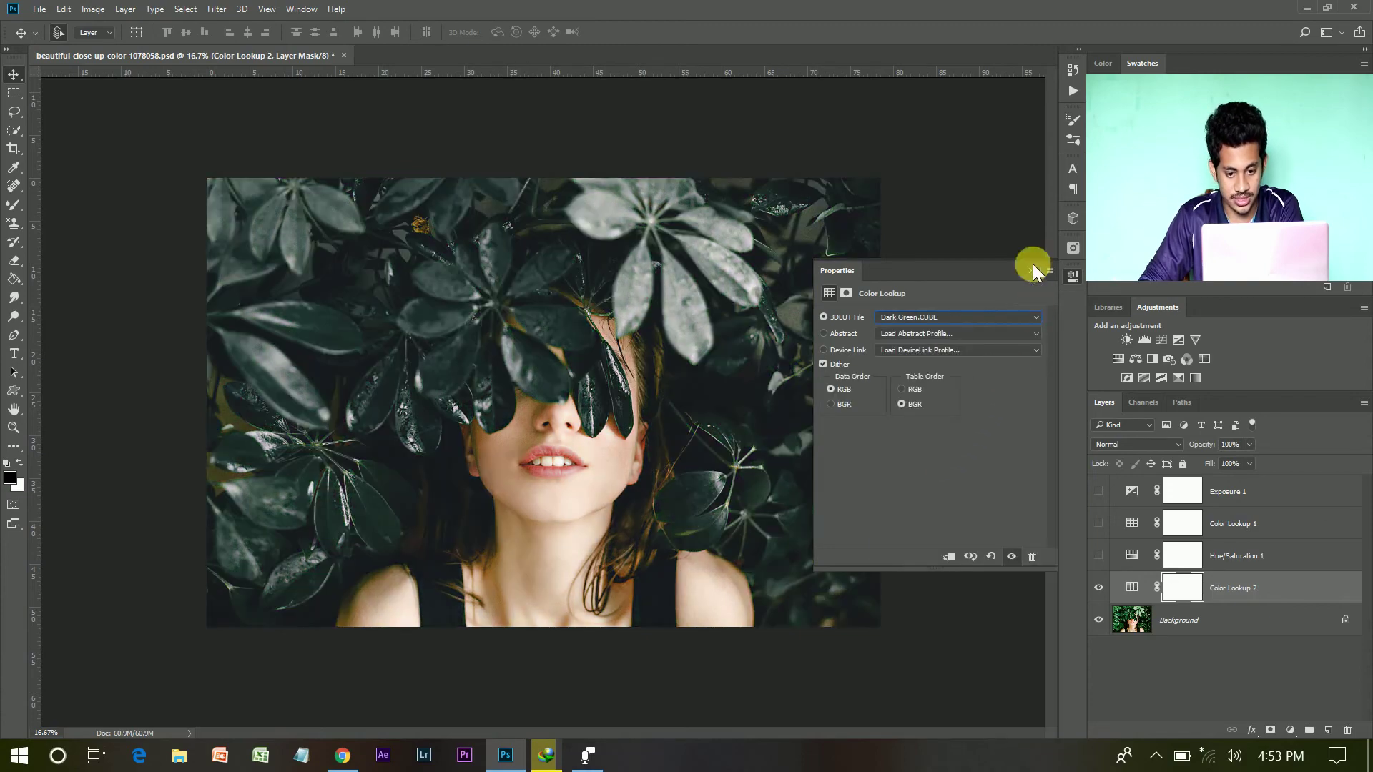
click(1034, 269)
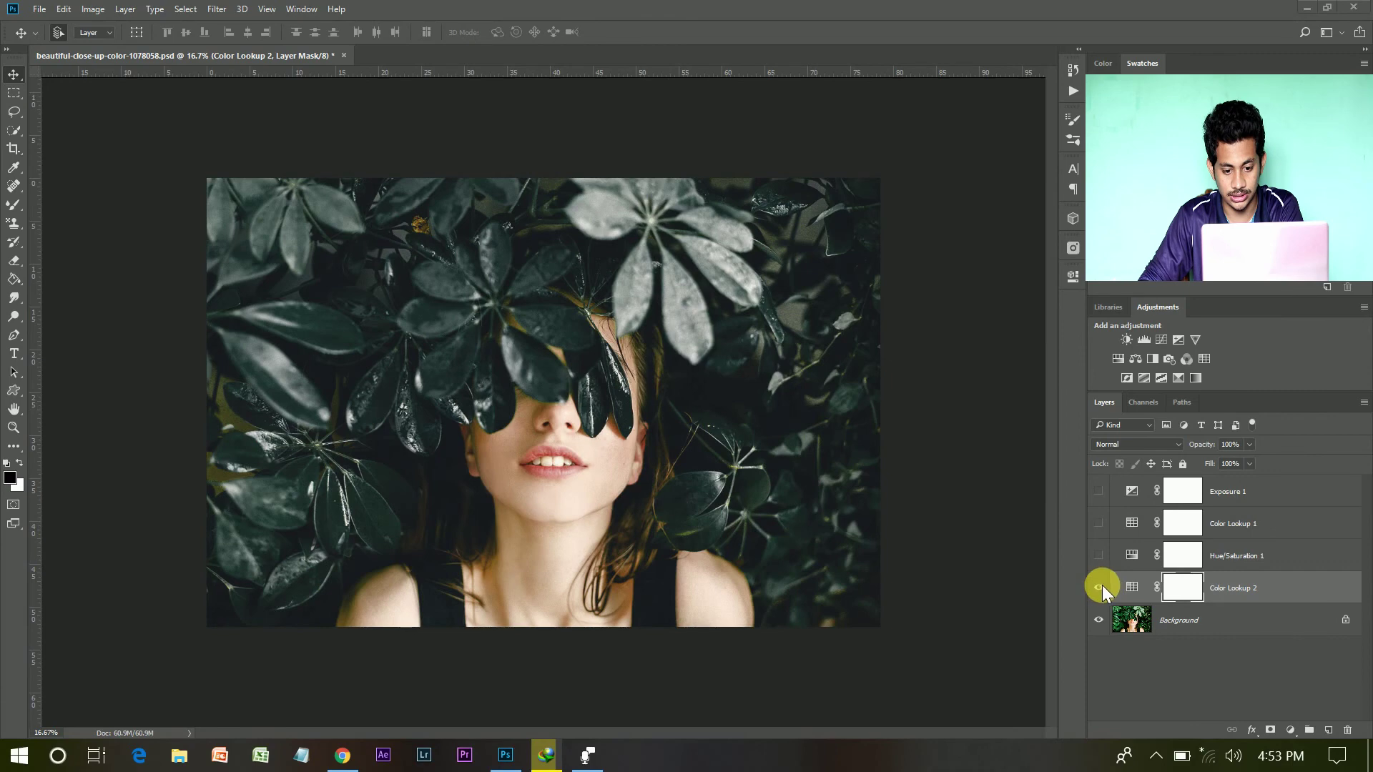
Step: Toggle Color Lookup 2 off and on to compare the Dark Green grade with the original
click(1099, 588)
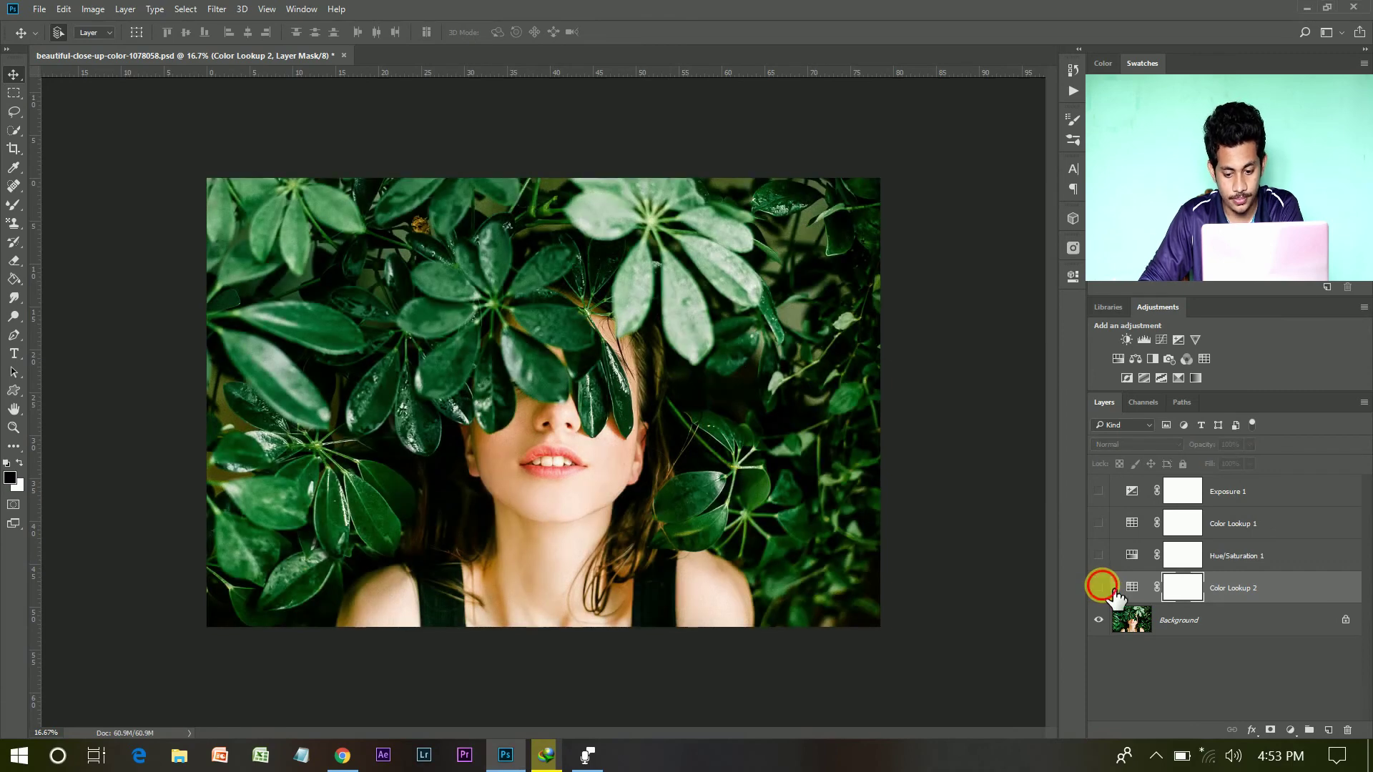
click(1099, 588)
click(1099, 588)
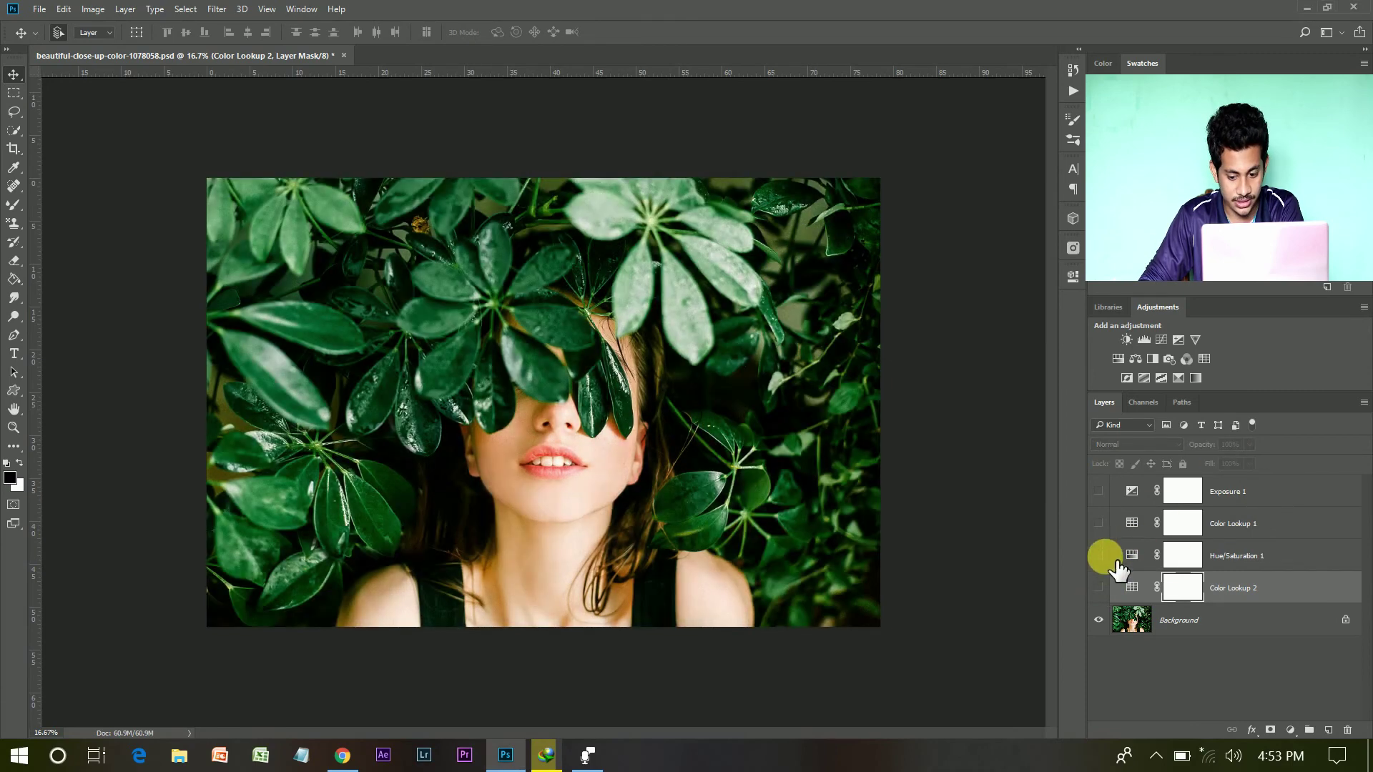
click(1099, 491)
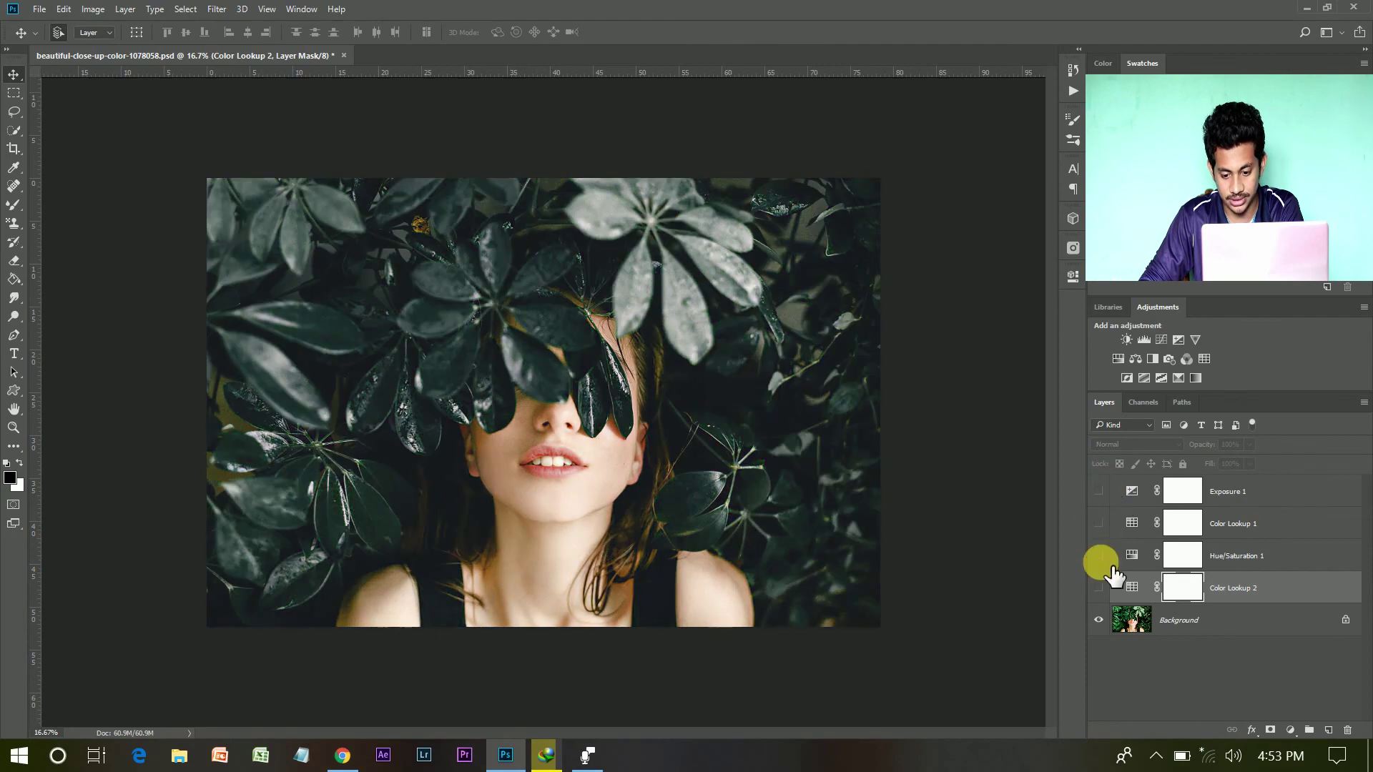